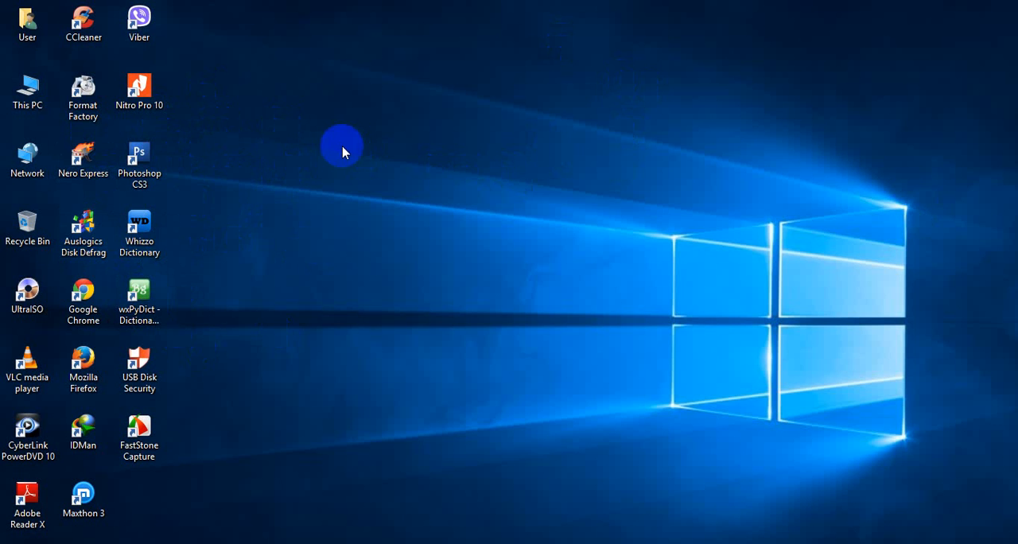
Launch the BackupperFull.exe installer from the AOMEI Backupper Standard 3.2 archive on the Data (E:) drive.
double_click(28, 91)
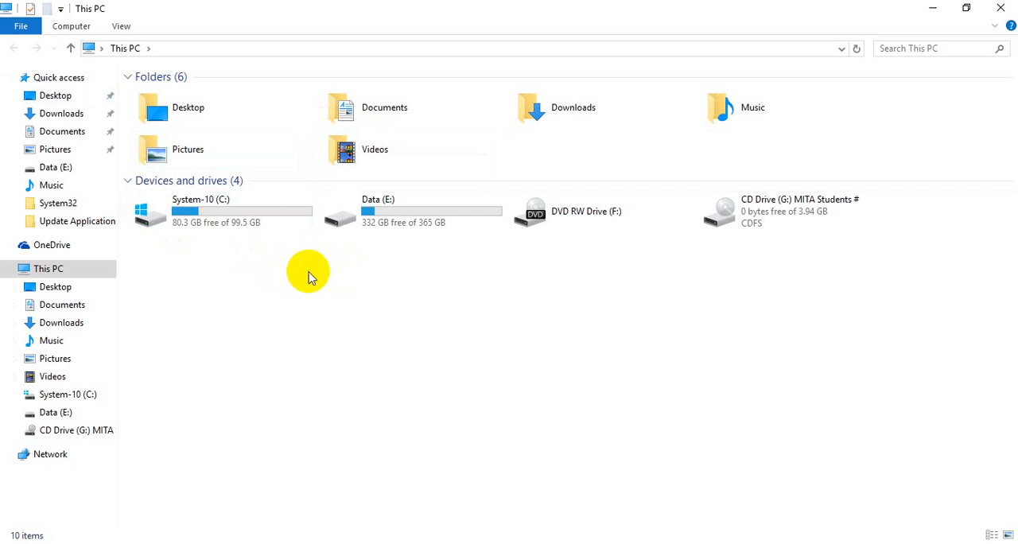
double_click(364, 227)
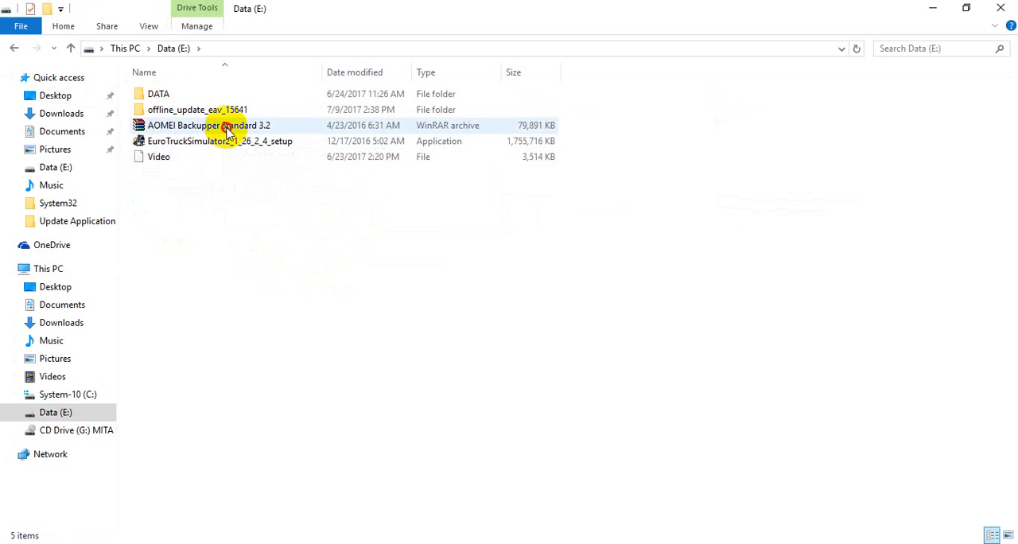
left_click(225, 128)
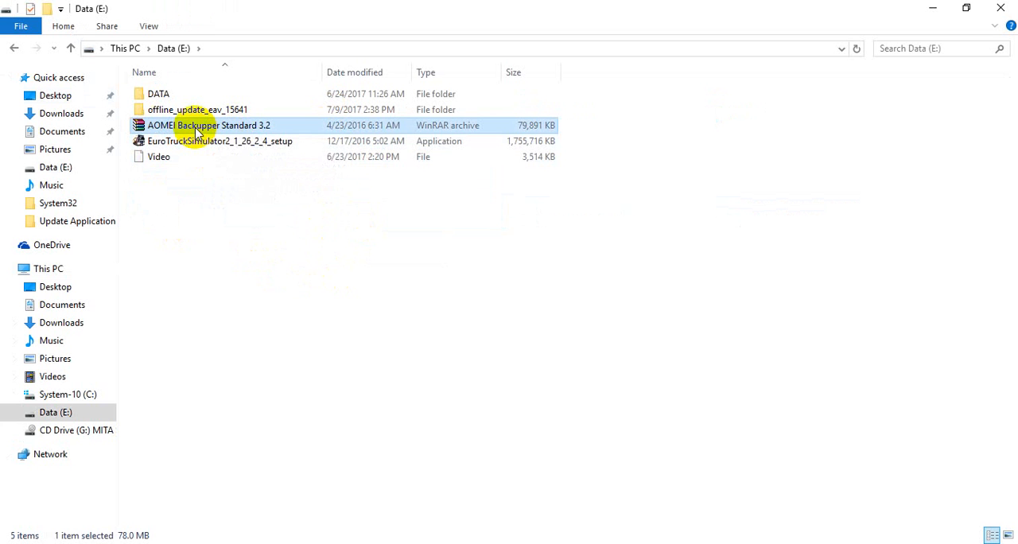
double_click(225, 126)
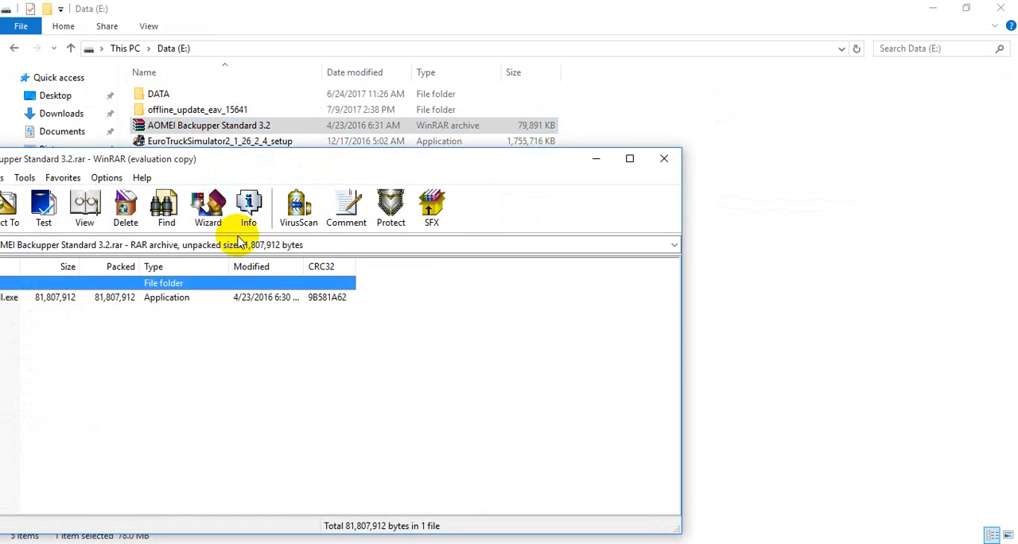
left_click_drag(255, 167, 499, 98)
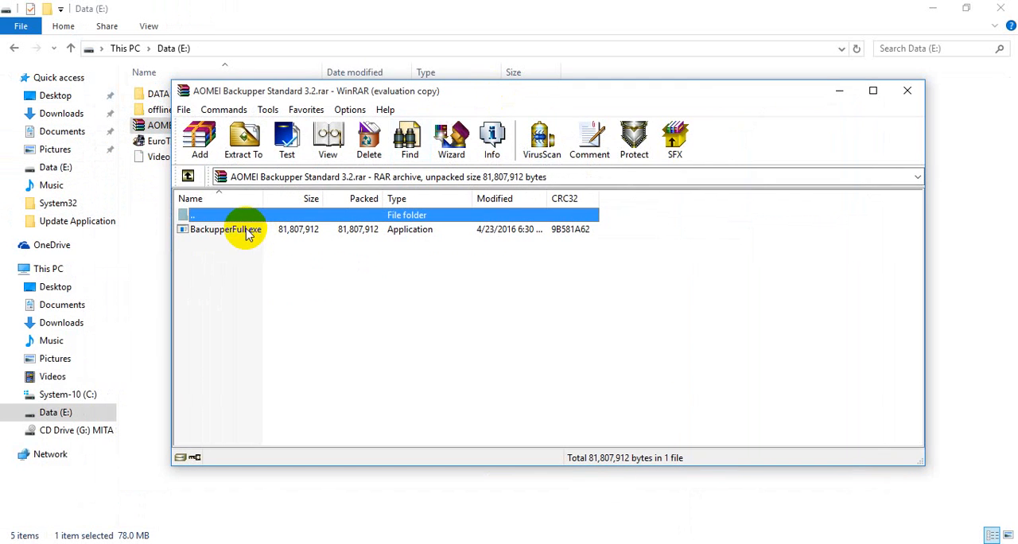
double_click(249, 232)
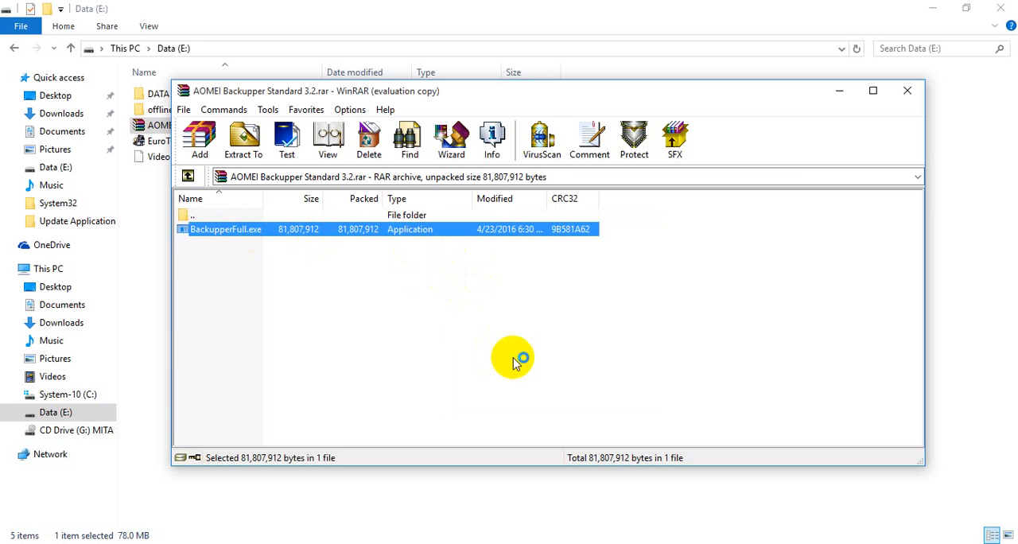
Accept the license agreement and install AOMEI Backupper with the default folders and a desktop icon.
left_click(524, 312)
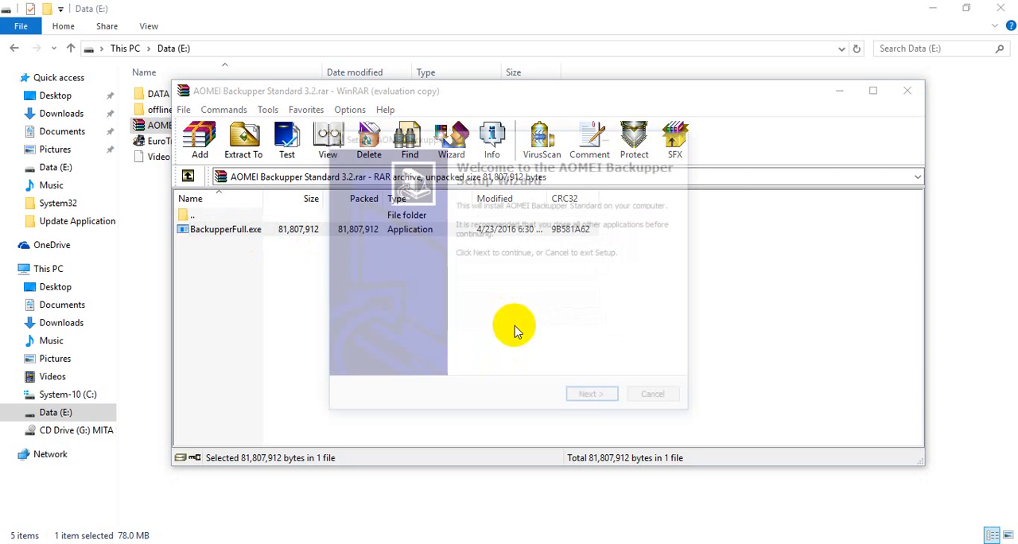
left_click(587, 398)
left_click(409, 353)
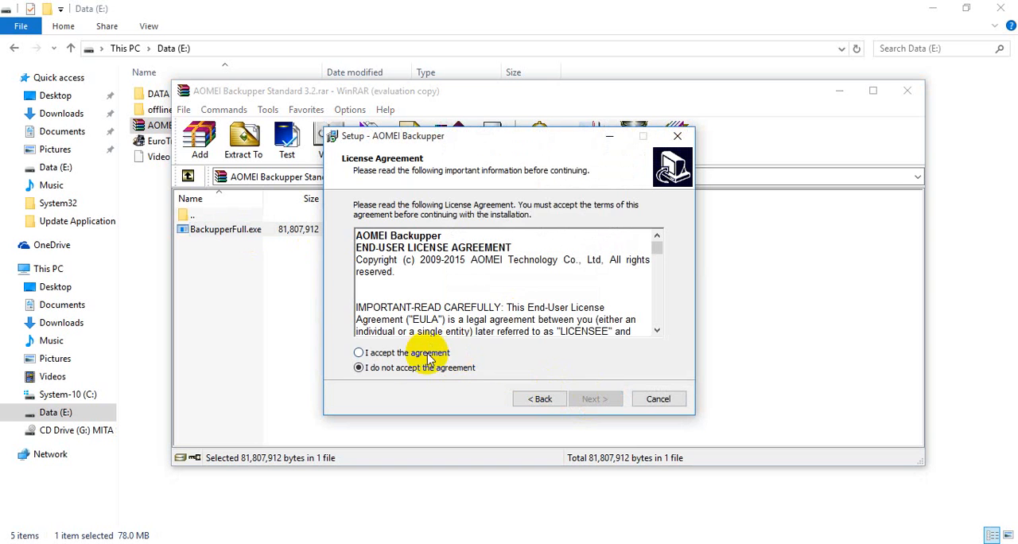
left_click(595, 398)
left_click(594, 399)
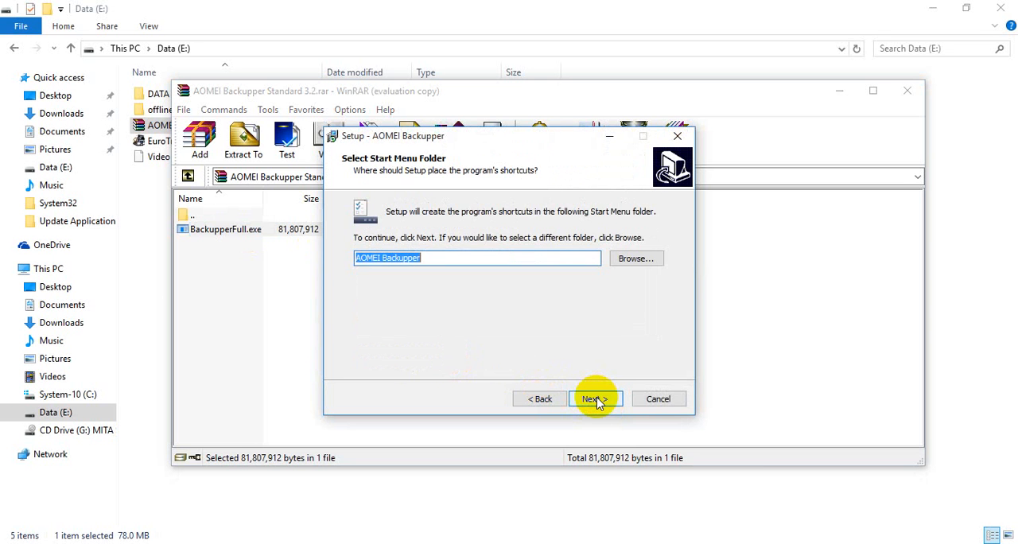
left_click(594, 399)
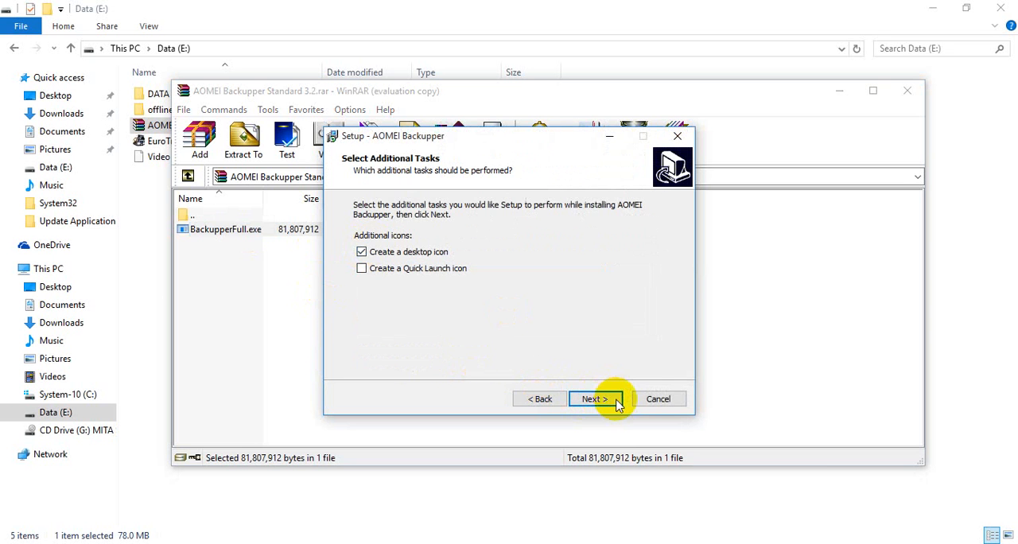
left_click(614, 399)
left_click(596, 400)
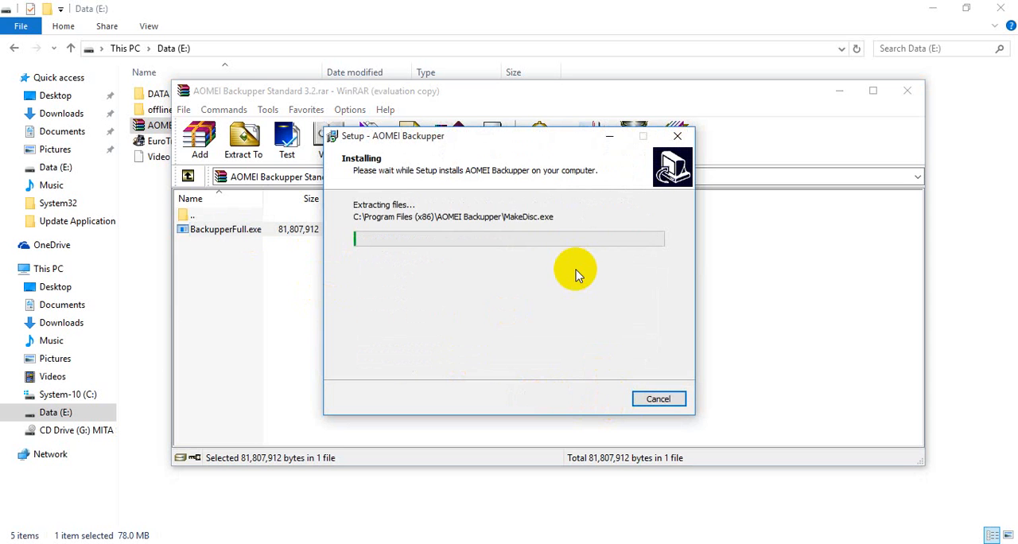
Close the archive and the Data (E:) folder window, and finish the AOMEI Backupper setup once installation completes.
left_click(907, 91)
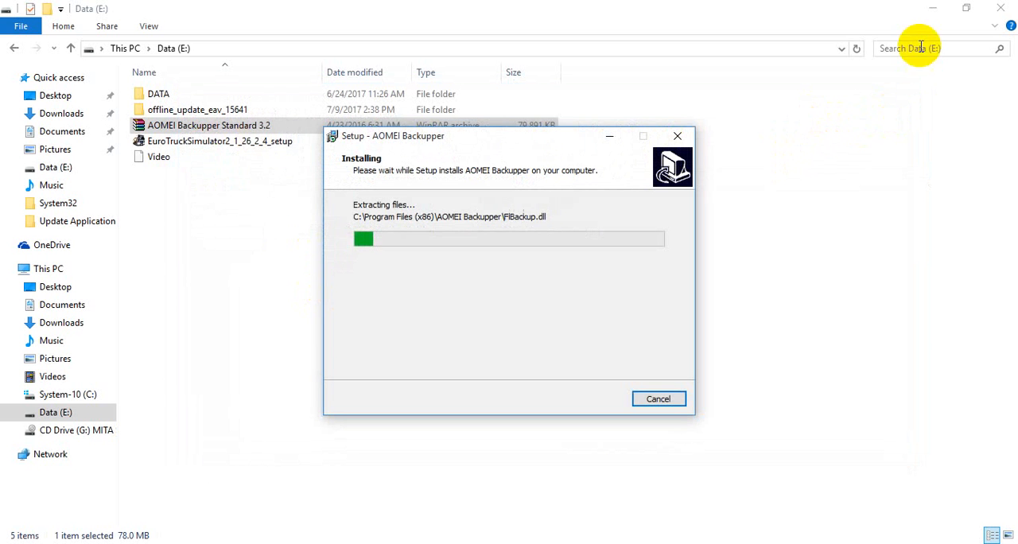
left_click(1000, 10)
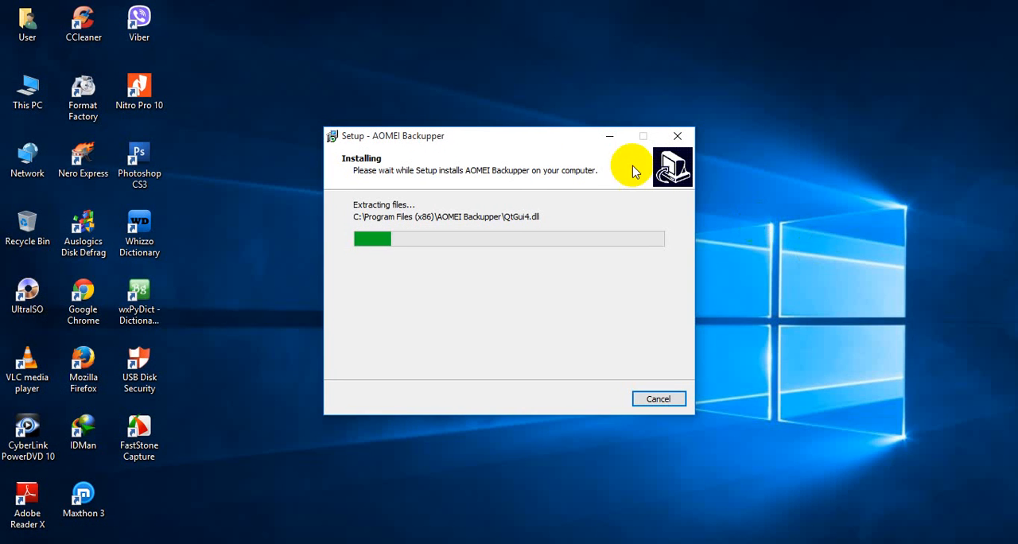
left_click_drag(552, 137, 555, 102)
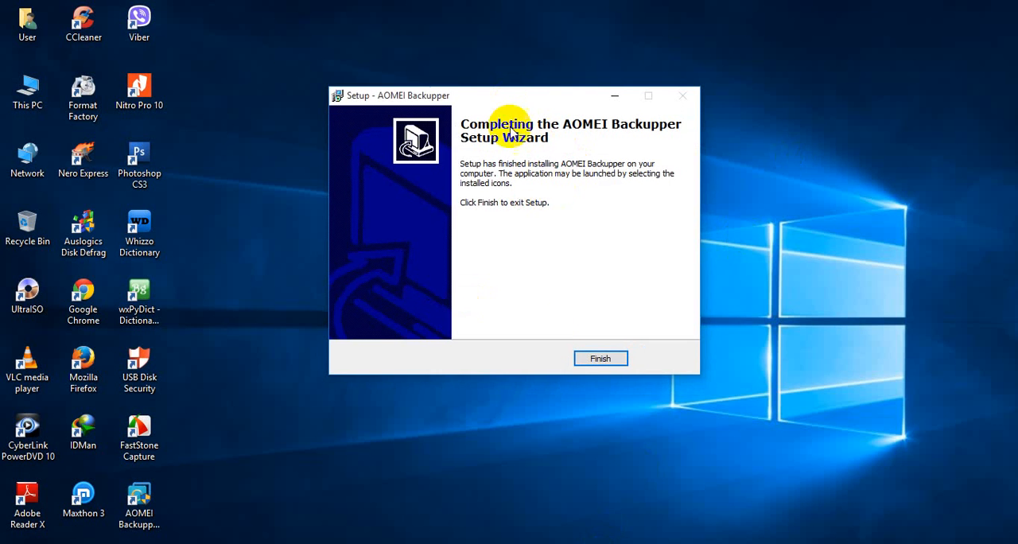
left_click(598, 364)
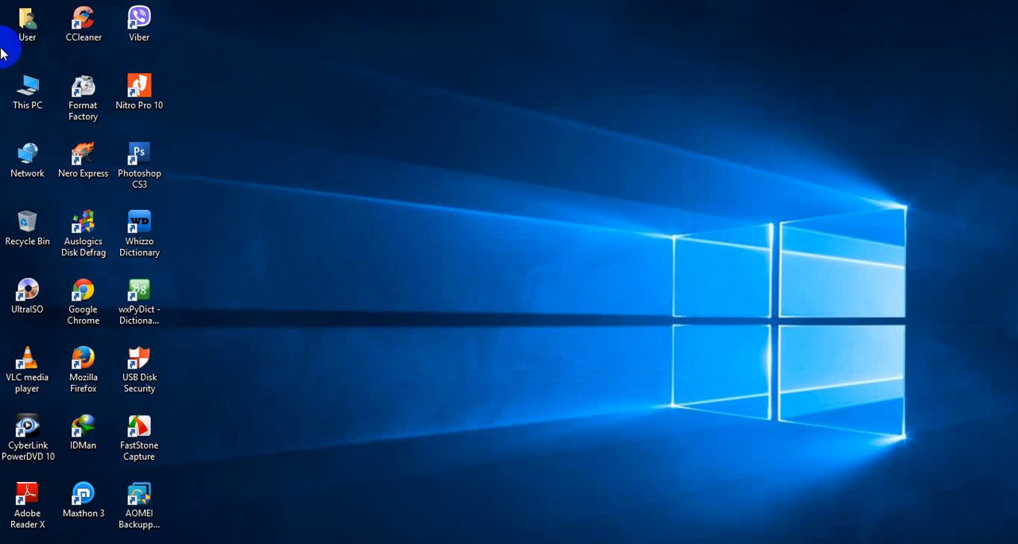
Check the computer's Windows edition and system type in the system properties of This PC.
right_click(29, 81)
left_click(76, 258)
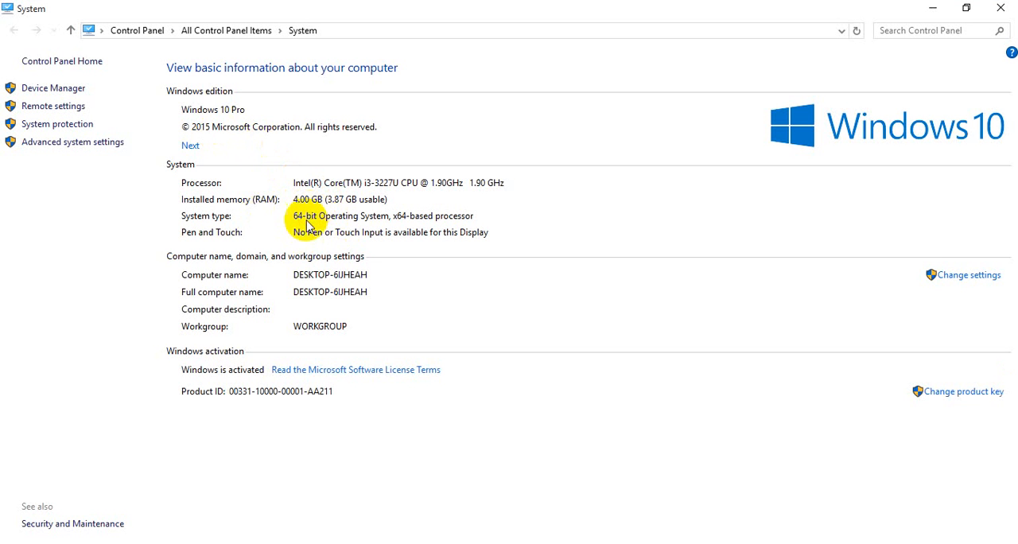
left_click(1000, 7)
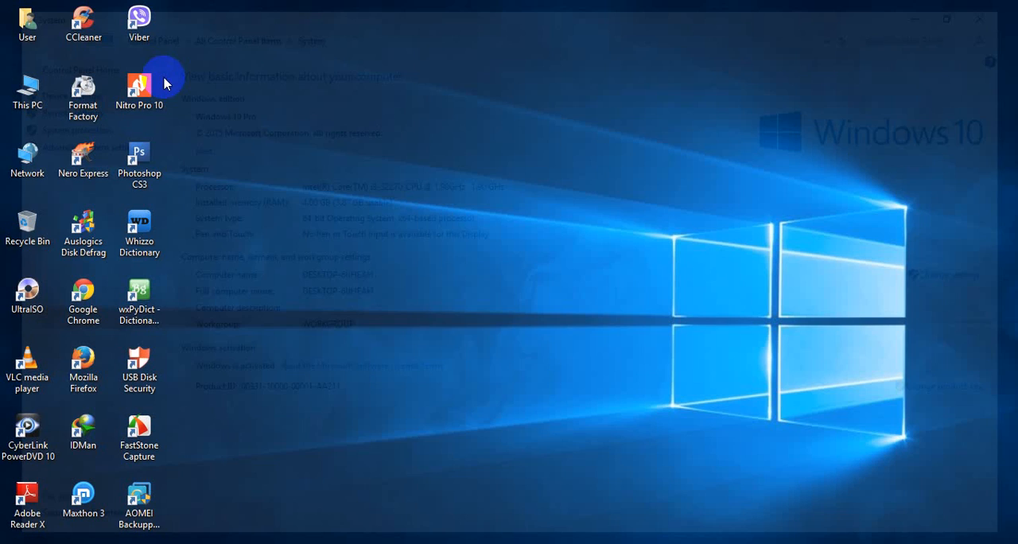
Check the used and free space of the System-10 (C:) drive in its properties.
double_click(24, 92)
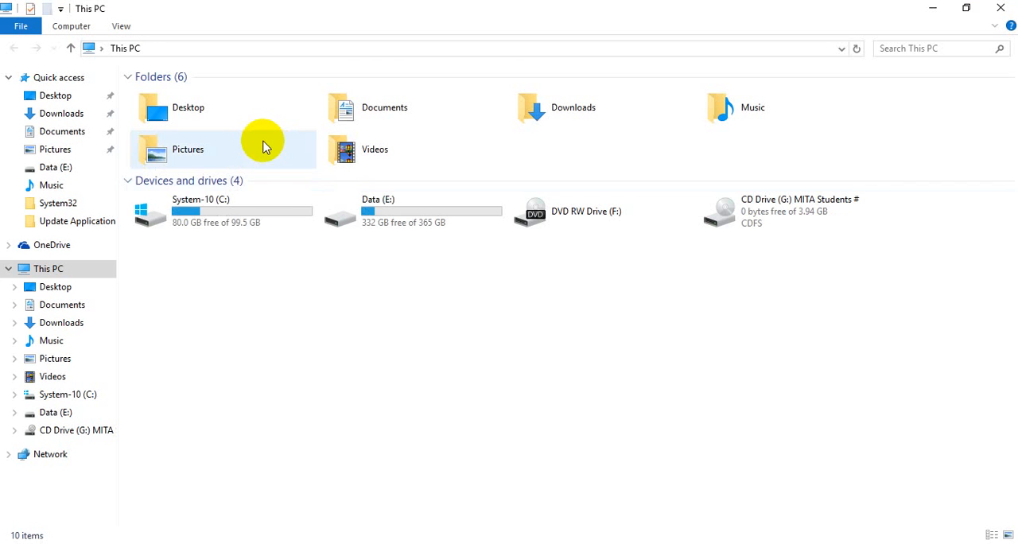
left_click(179, 215)
right_click(182, 216)
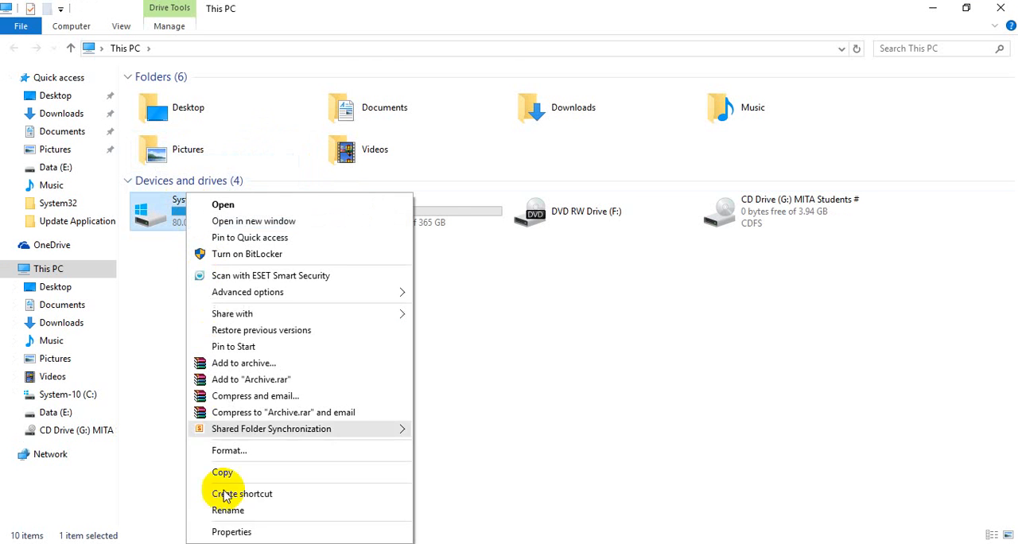
left_click(231, 530)
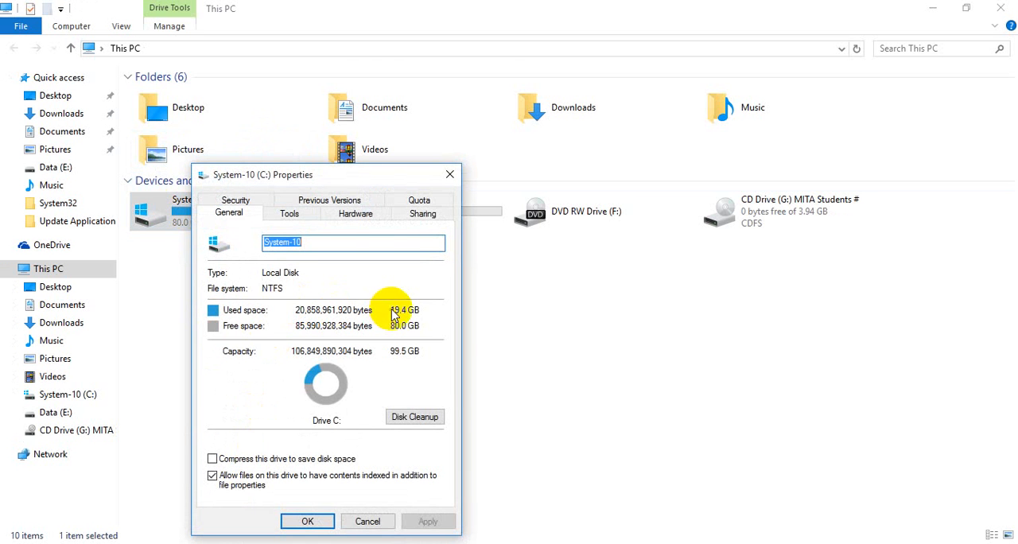
left_click(367, 522)
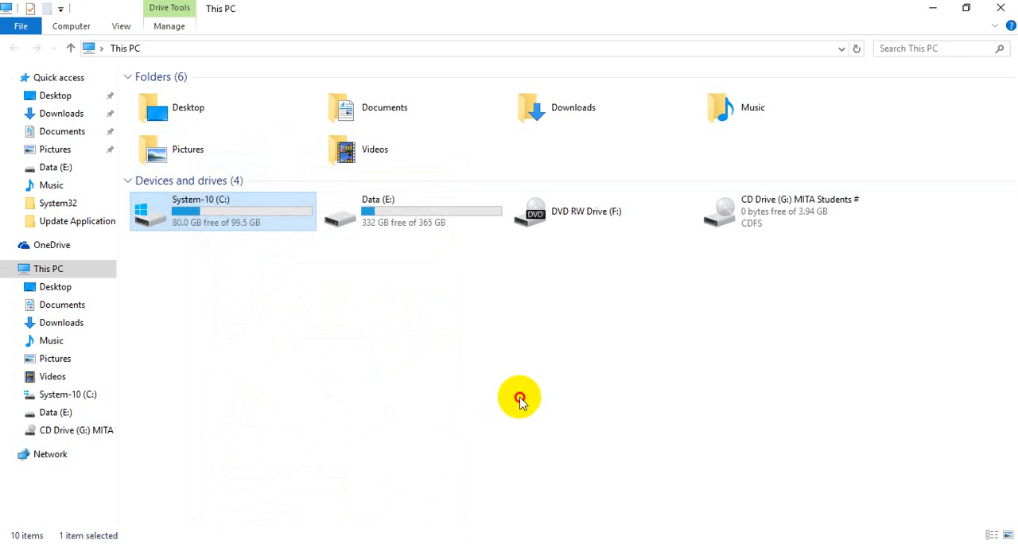
left_click(521, 395)
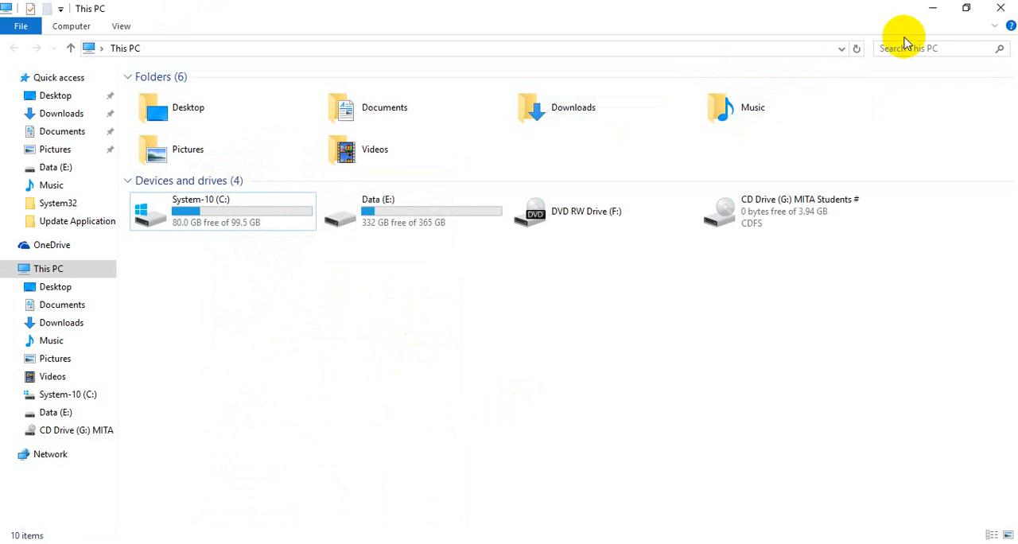
left_click(999, 9)
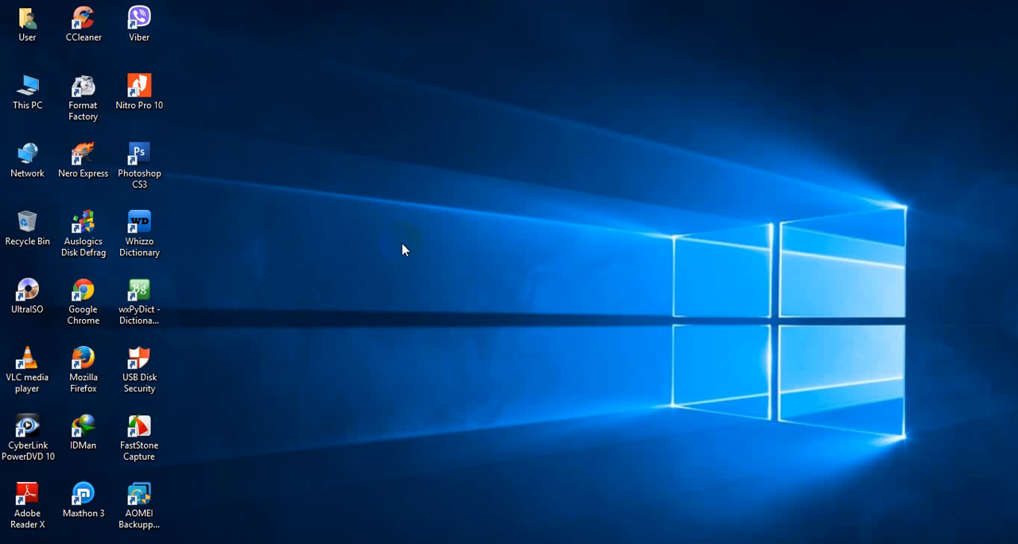
Open AOMEI Backupper, start a System Backup task and highlight the C: System-10 partition among the source partitions.
left_click(145, 502)
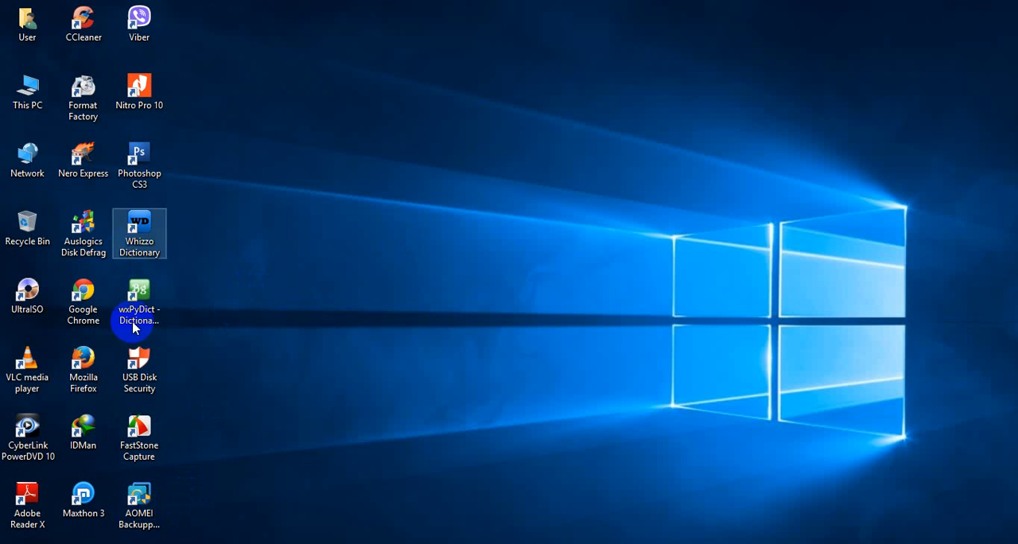
double_click(146, 496)
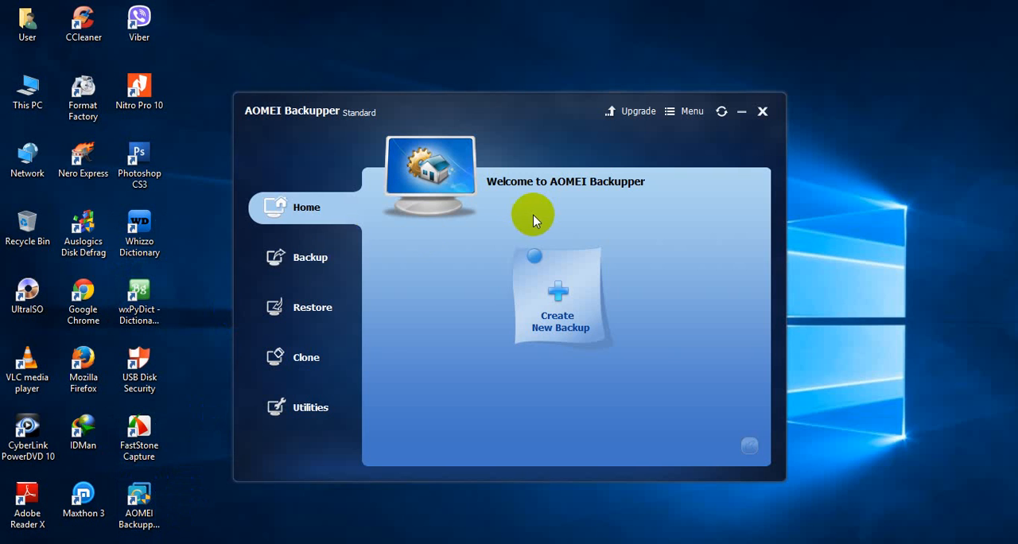
left_click(299, 261)
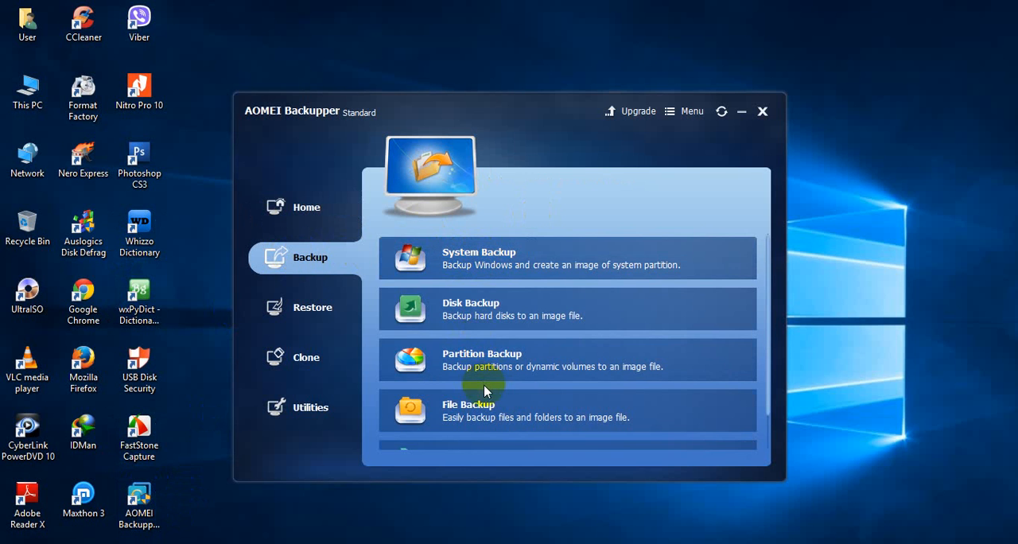
scroll(487, 390, "down", 1)
scroll(488, 418, "up", 1)
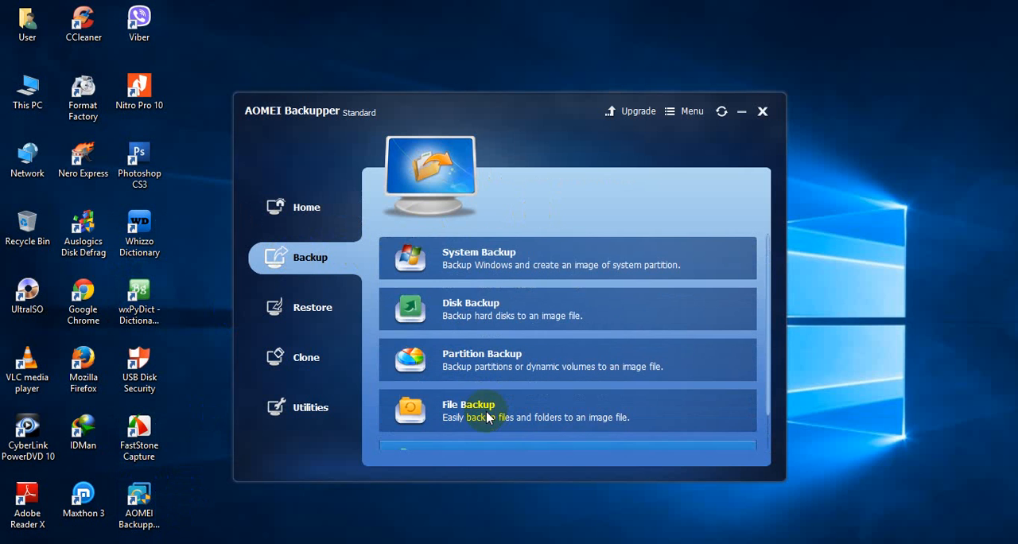
left_click(468, 265)
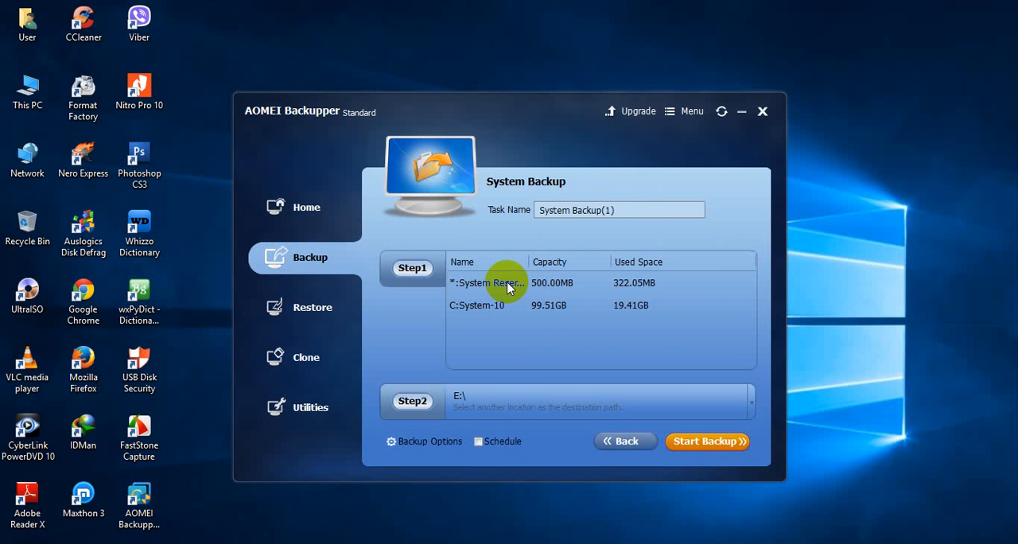
left_click(541, 283)
left_click(487, 309)
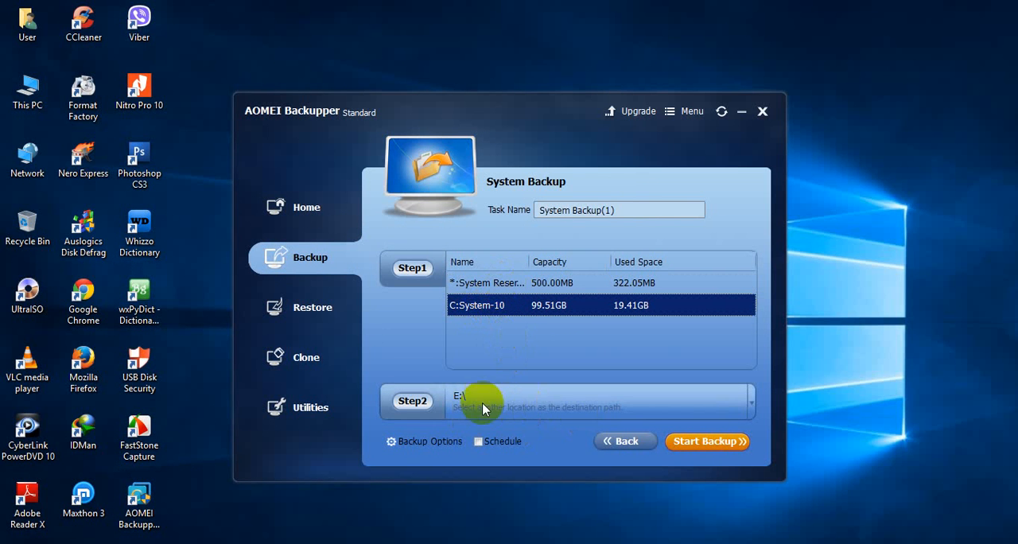
Create a folder named "Windows 10 Backup" on the Data (E:) drive and return to the System Backup task.
double_click(27, 89)
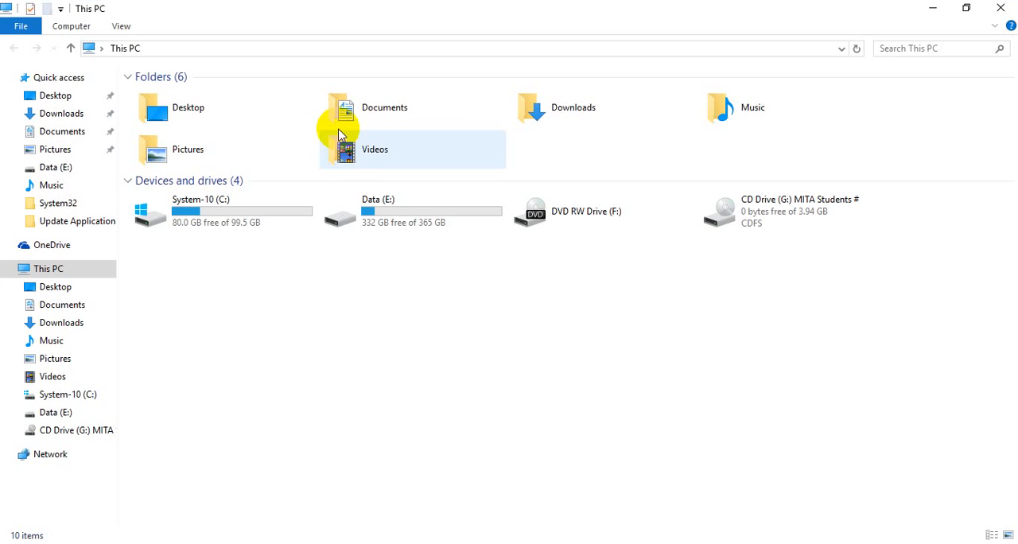
double_click(363, 210)
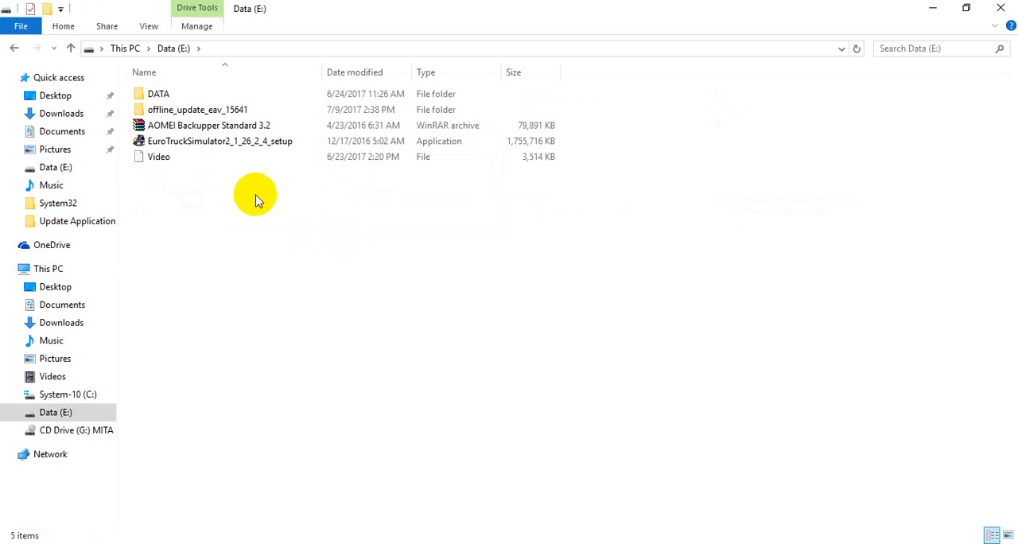
right_click(251, 198)
mouse_move(352, 395)
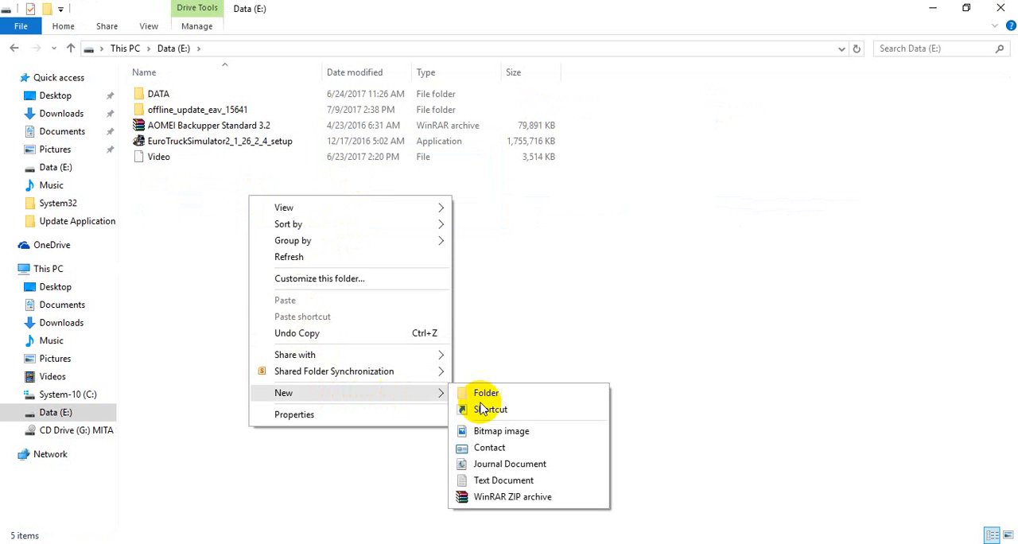
left_click(496, 393)
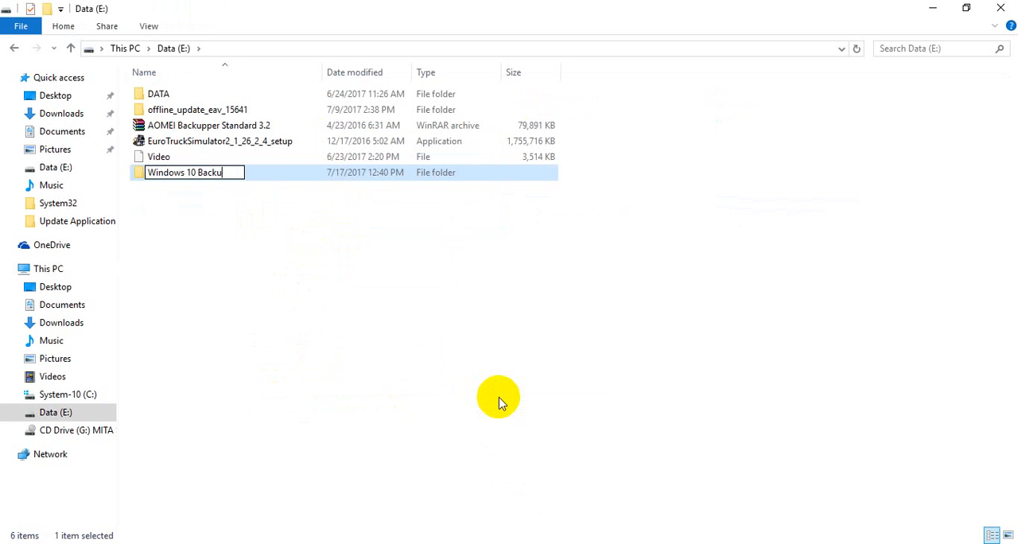
key("Return")
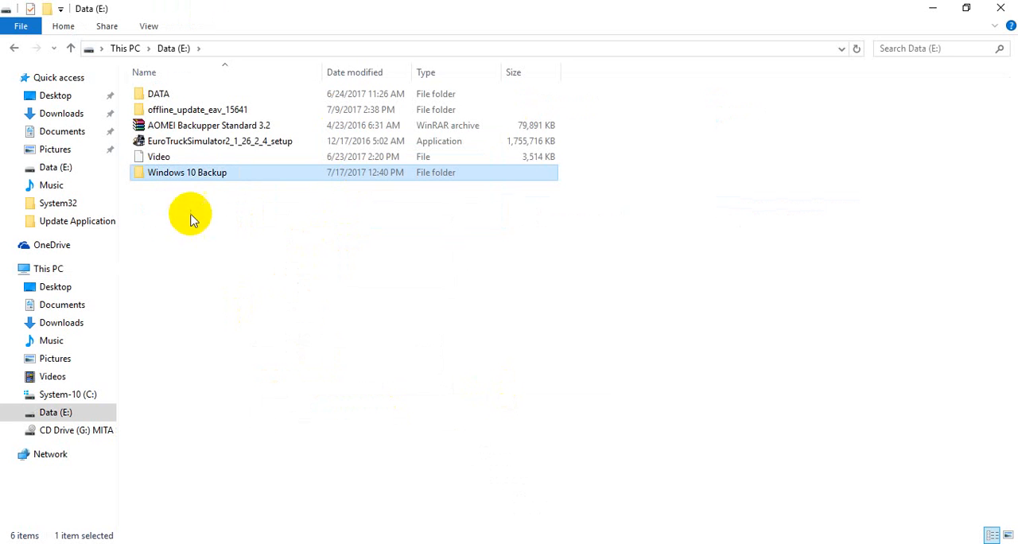
left_click(1000, 8)
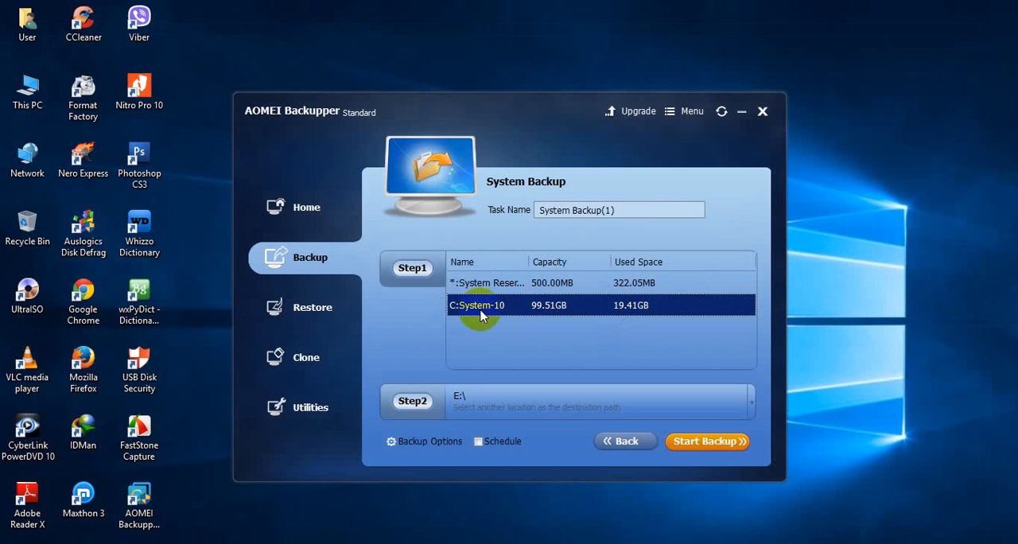
Start a new System Backup task and set its destination to the E:\Windows 10 Backup folder.
left_click(289, 213)
left_click(288, 257)
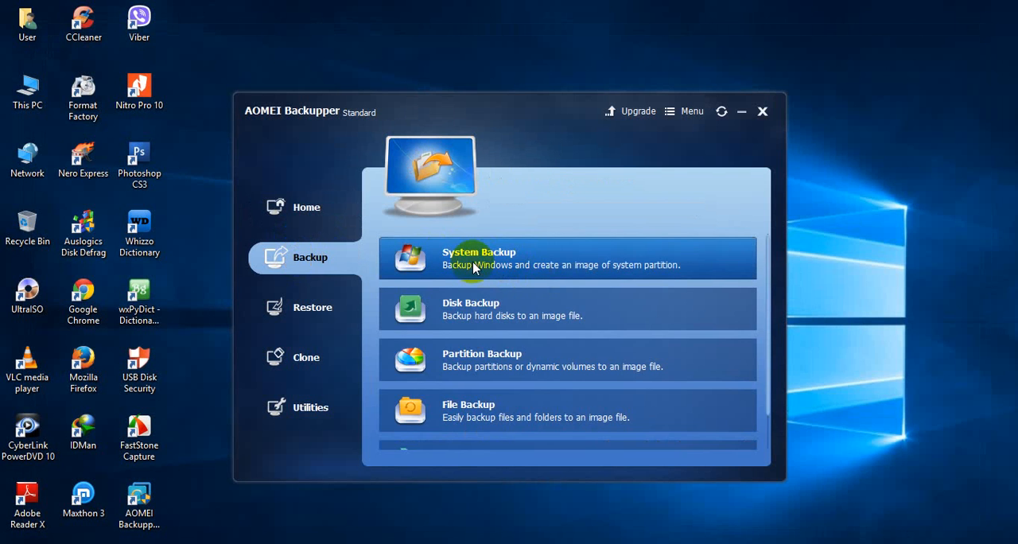
left_click(484, 264)
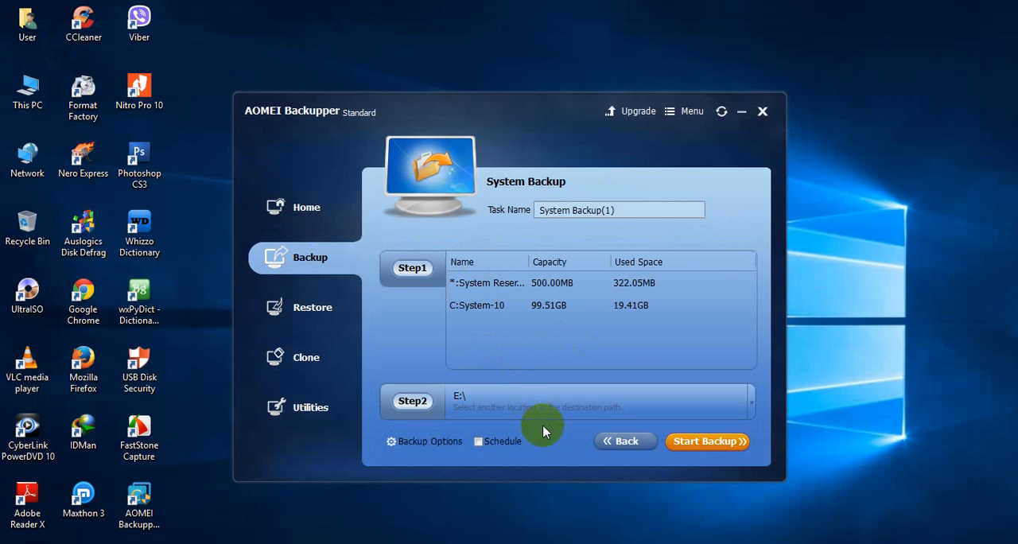
left_click(531, 403)
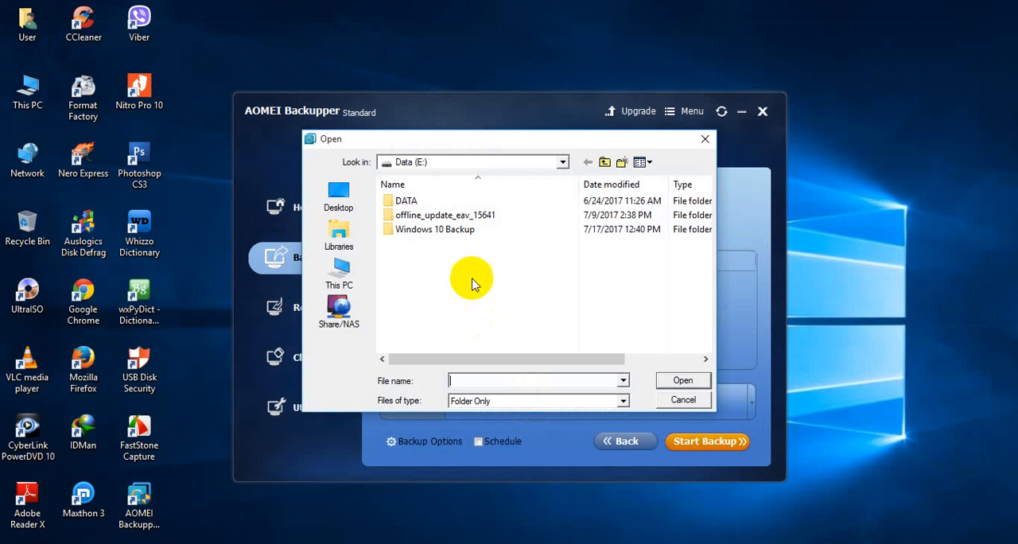
double_click(416, 227)
left_click(668, 380)
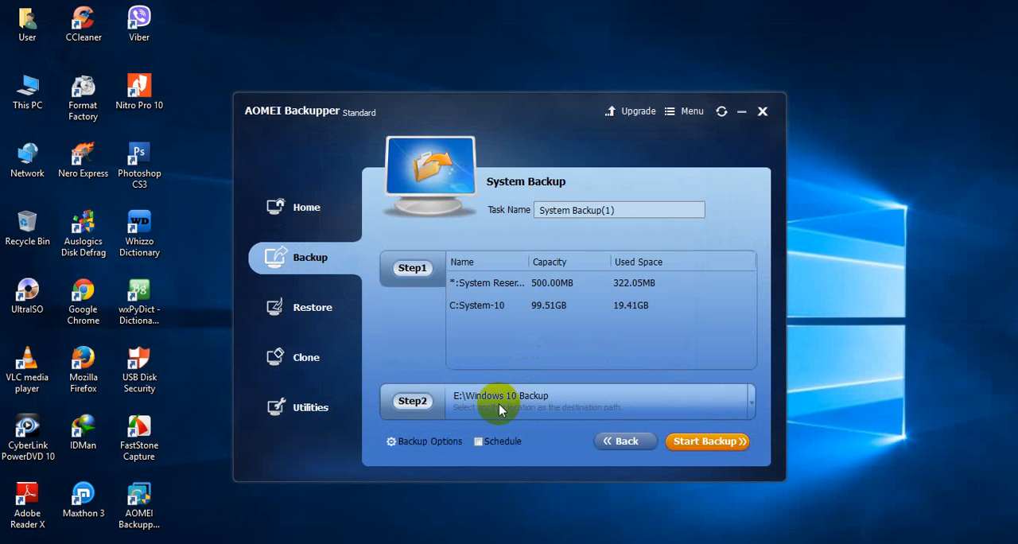
Accept Normal compression in the backup options, run the system backup and finish the task once it completes.
left_click(406, 441)
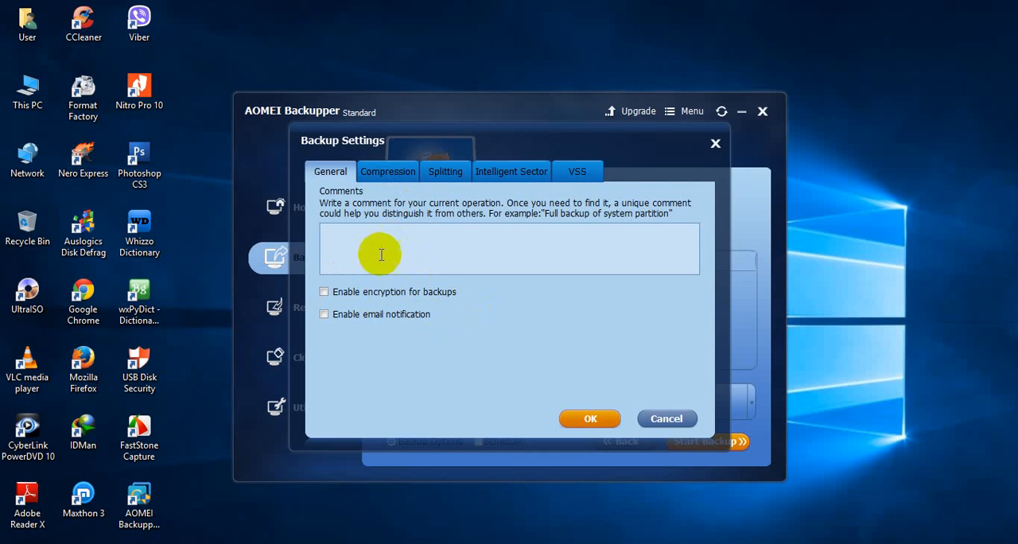
left_click(396, 177)
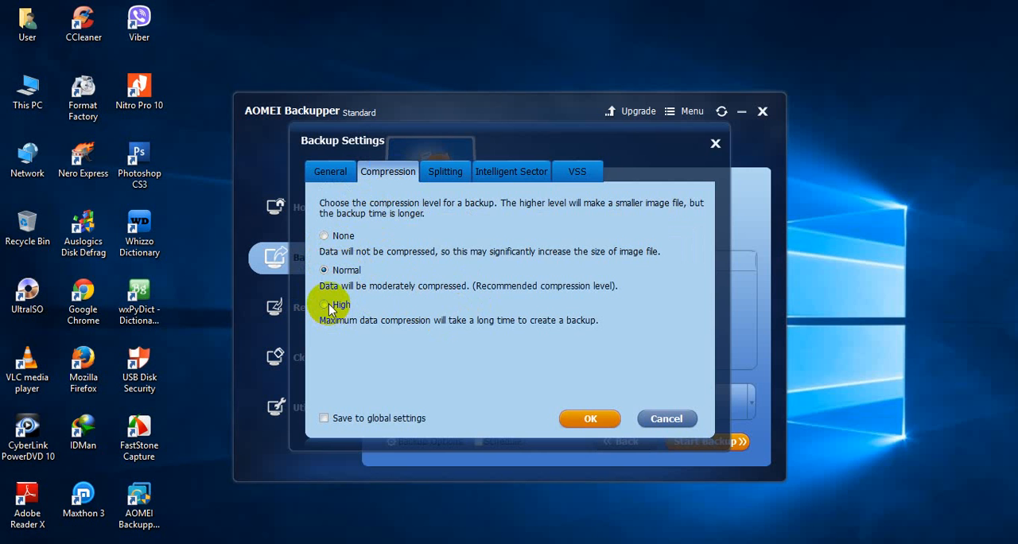
left_click(596, 421)
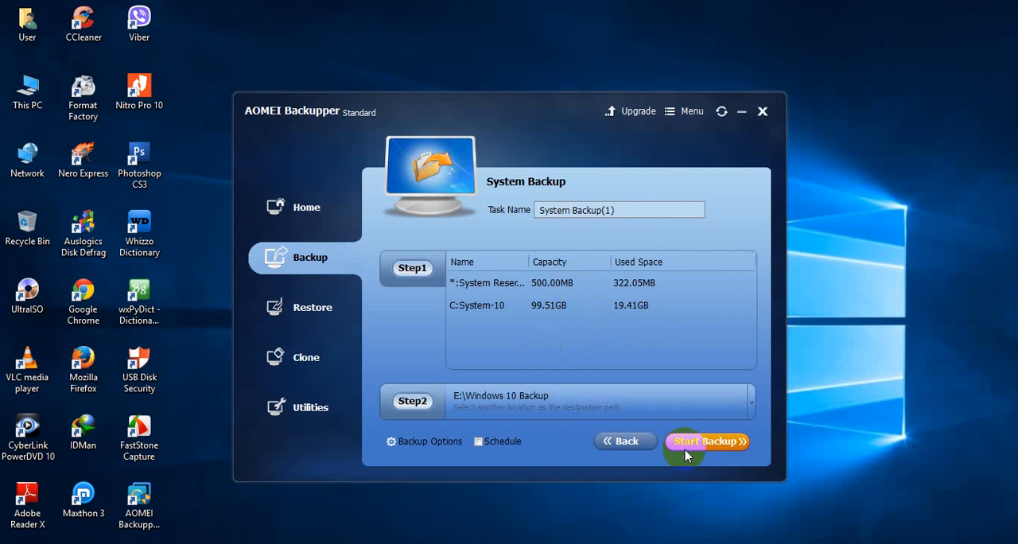
left_click(710, 447)
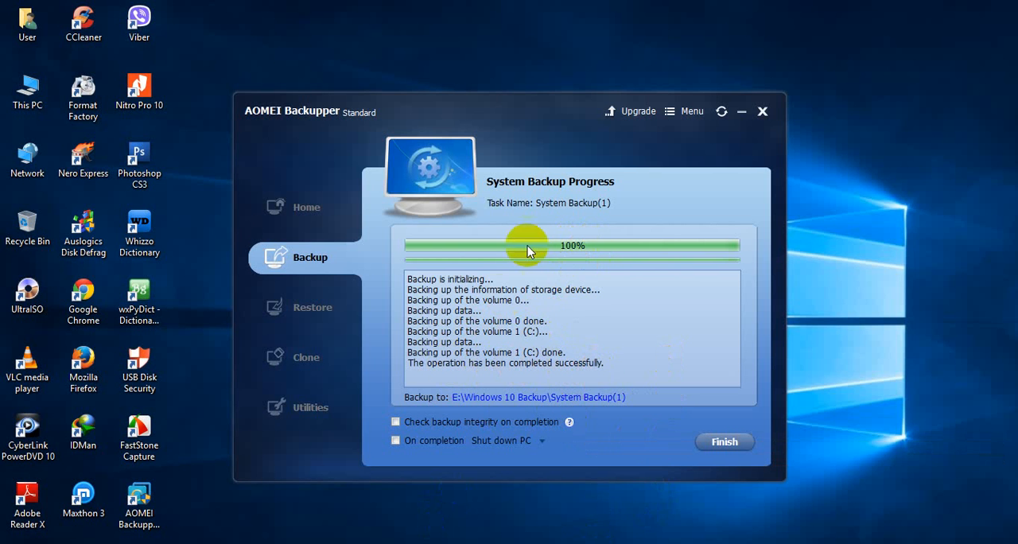
left_click(703, 443)
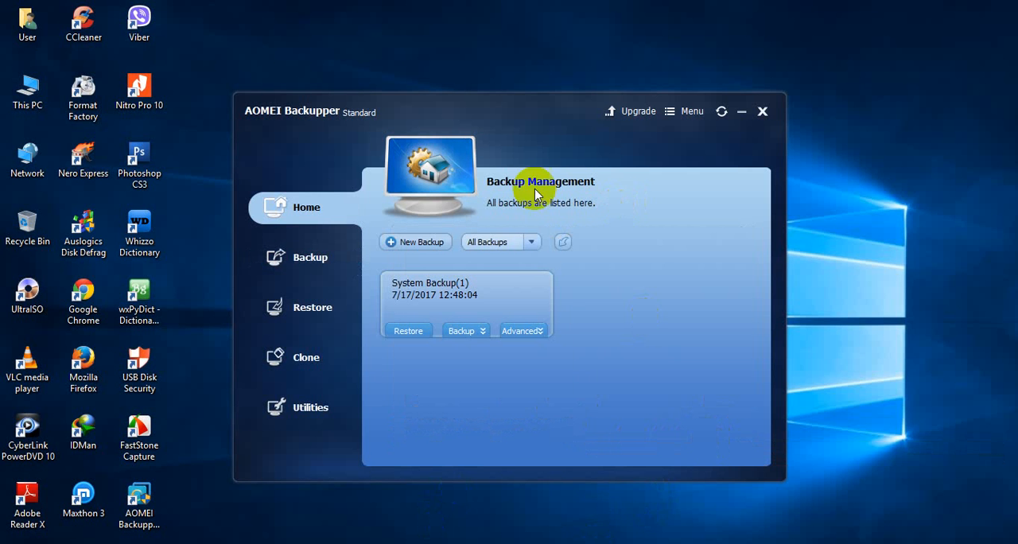
Open the System Backup(1) folder inside Windows 10 Backup on Data (E:) and check the image file's size in its properties.
double_click(45, 97)
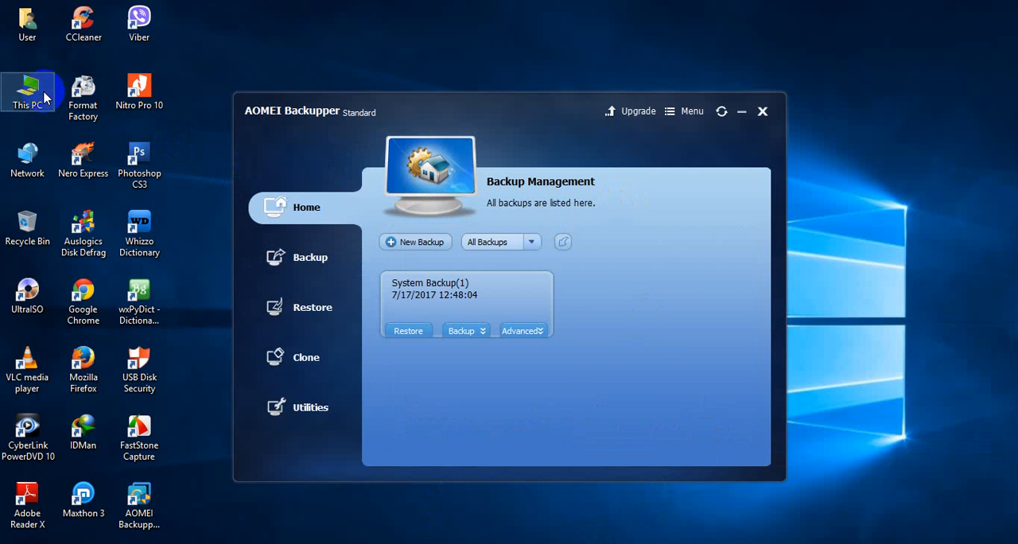
left_click(374, 214)
double_click(374, 213)
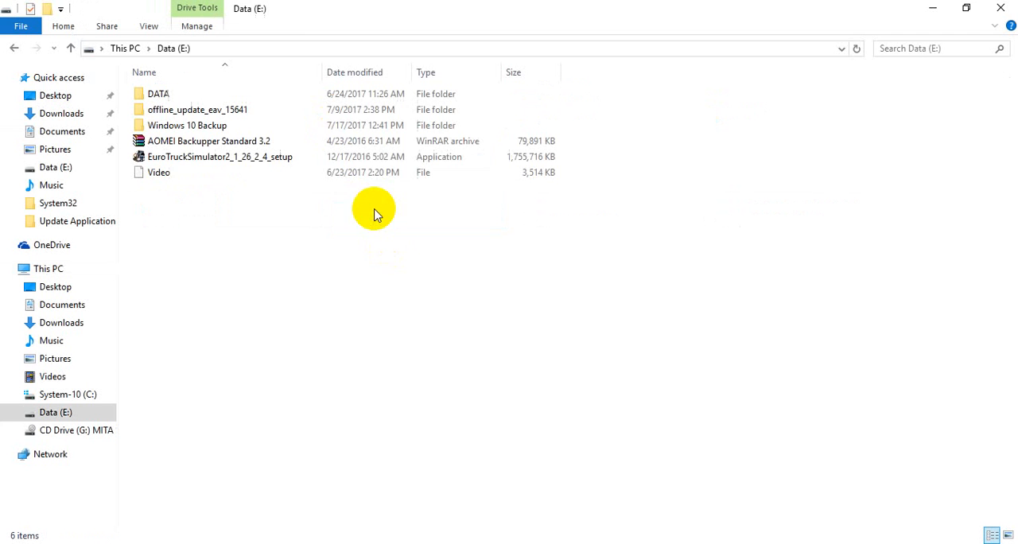
double_click(184, 130)
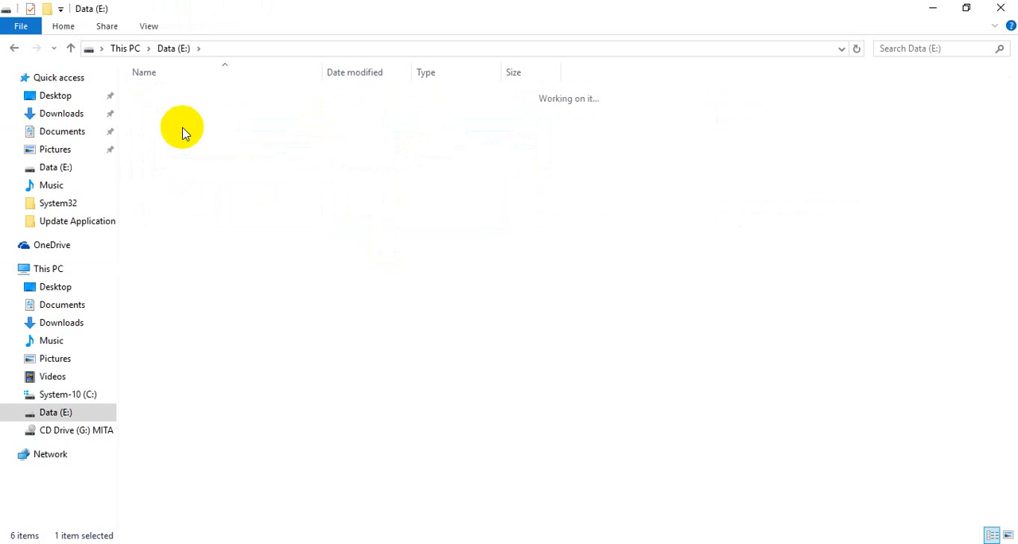
double_click(180, 106)
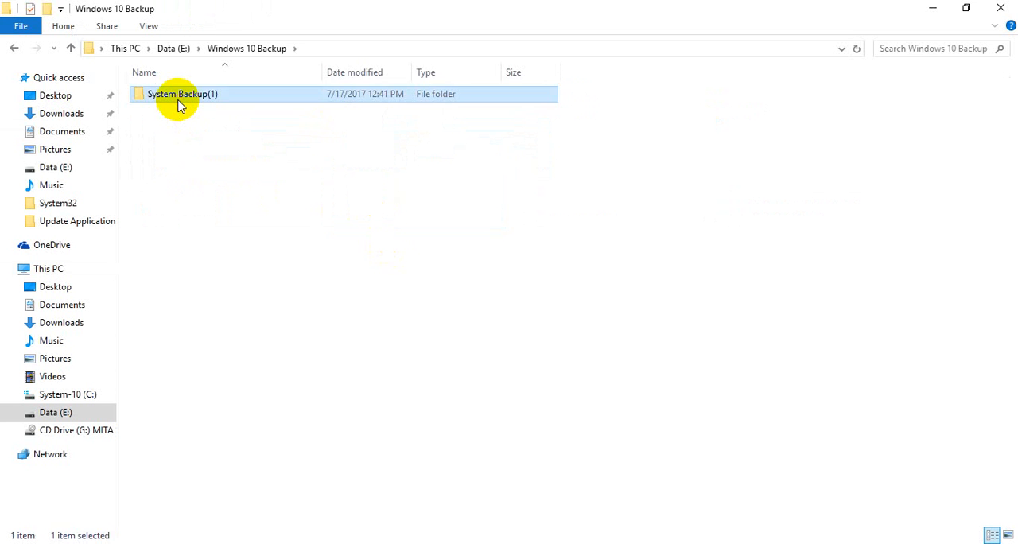
left_click(180, 102)
right_click(182, 101)
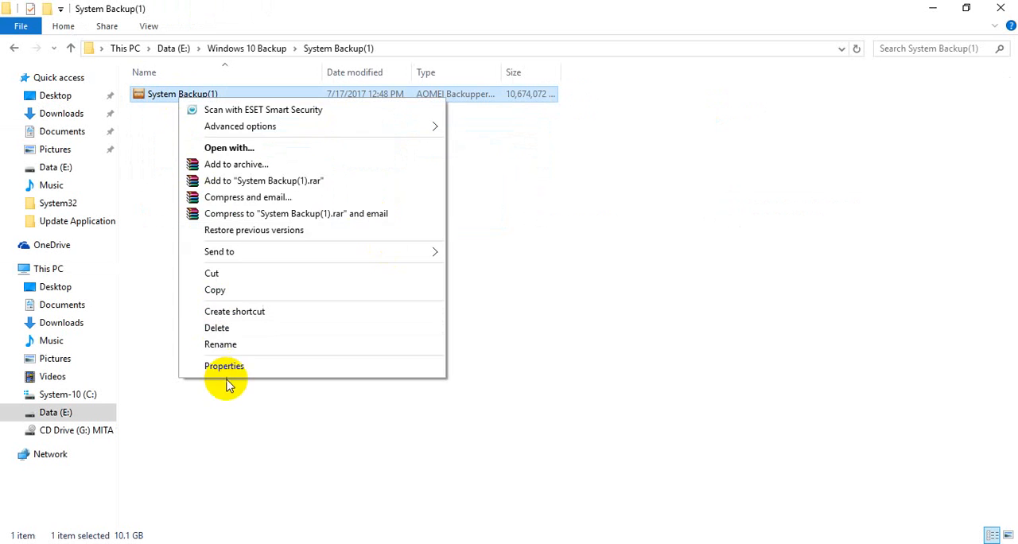
left_click(227, 366)
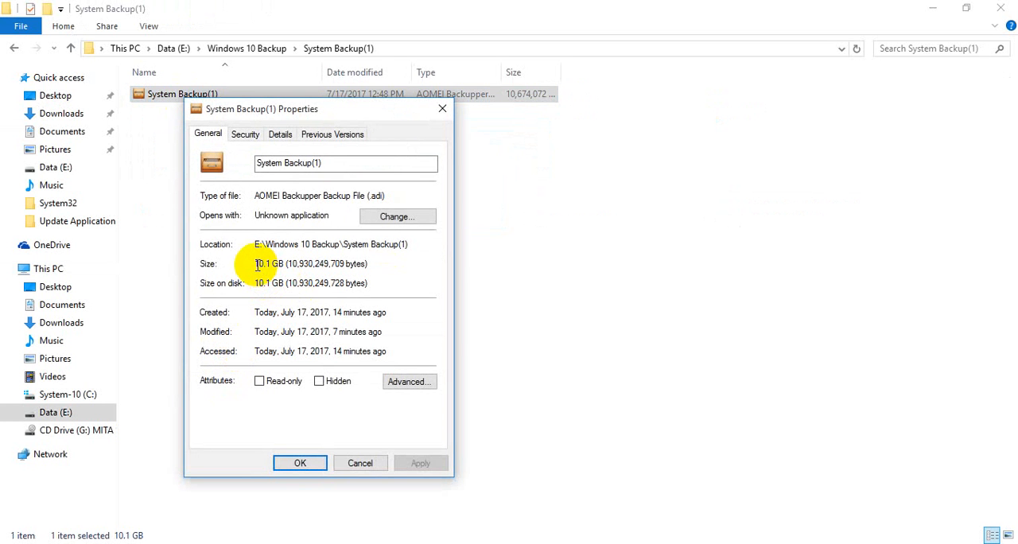
left_click_drag(256, 264, 284, 264)
left_click(360, 464)
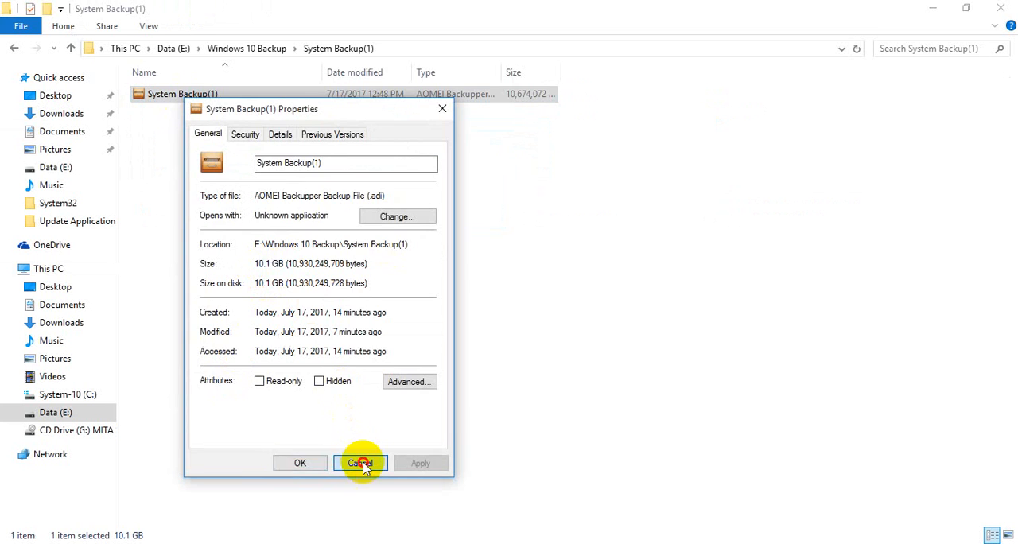
Check the drives' free space in This PC and close File Explorer.
left_click(61, 268)
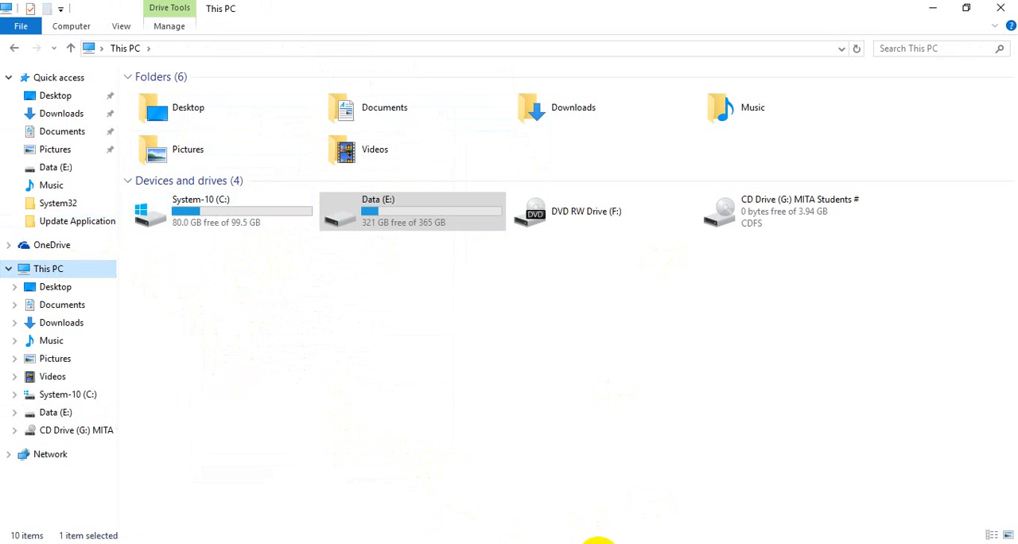
left_click(1005, 8)
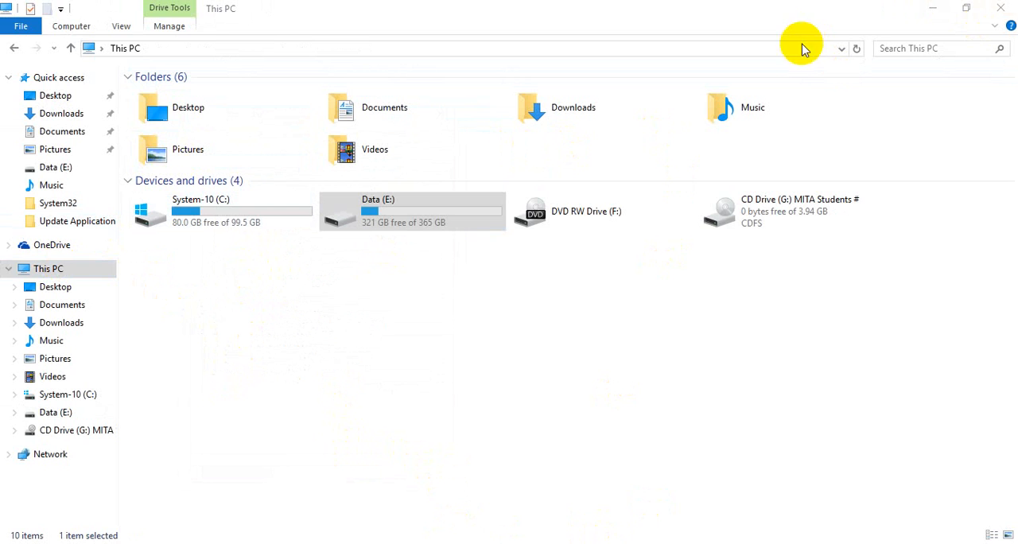
left_click(1002, 9)
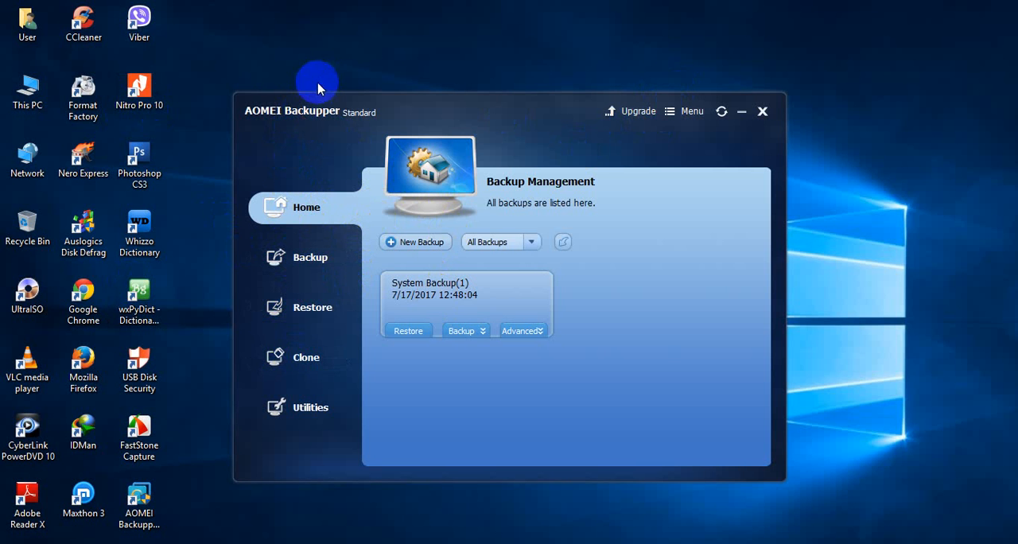
Start a restore in AOMEI Backupper and load the System Backup(1) image from E:\Windows 10 Backup\System Backup(1).
left_click(288, 307)
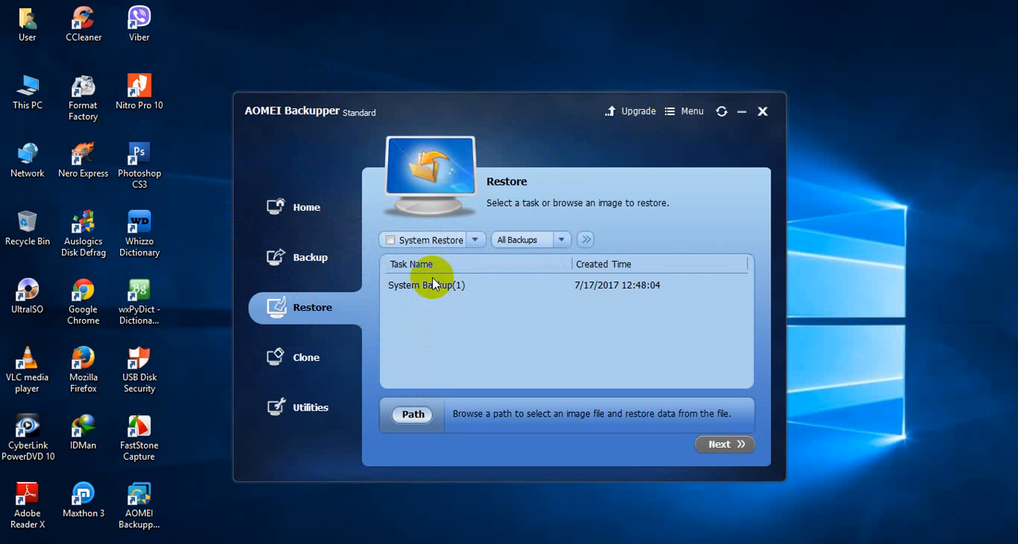
left_click(485, 292)
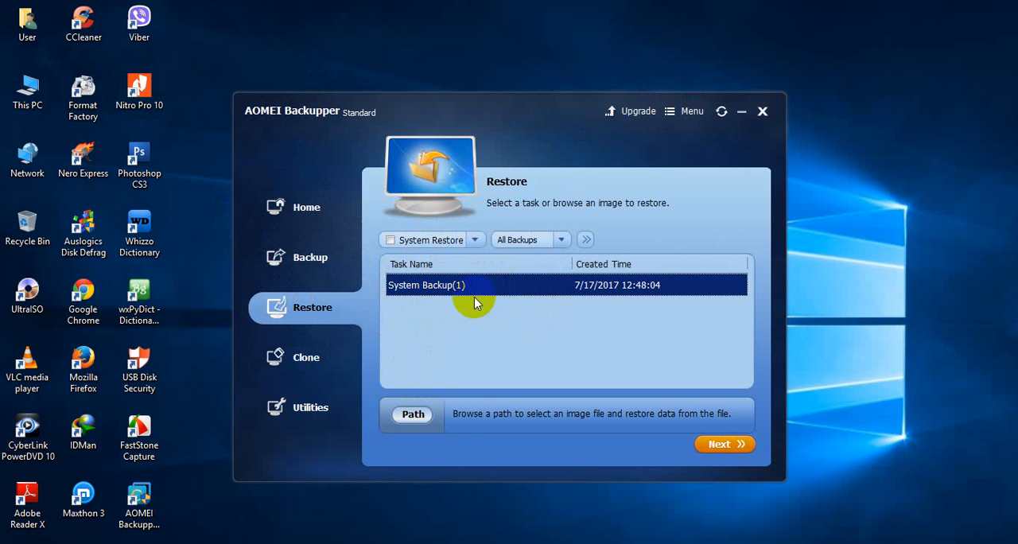
left_click(420, 415)
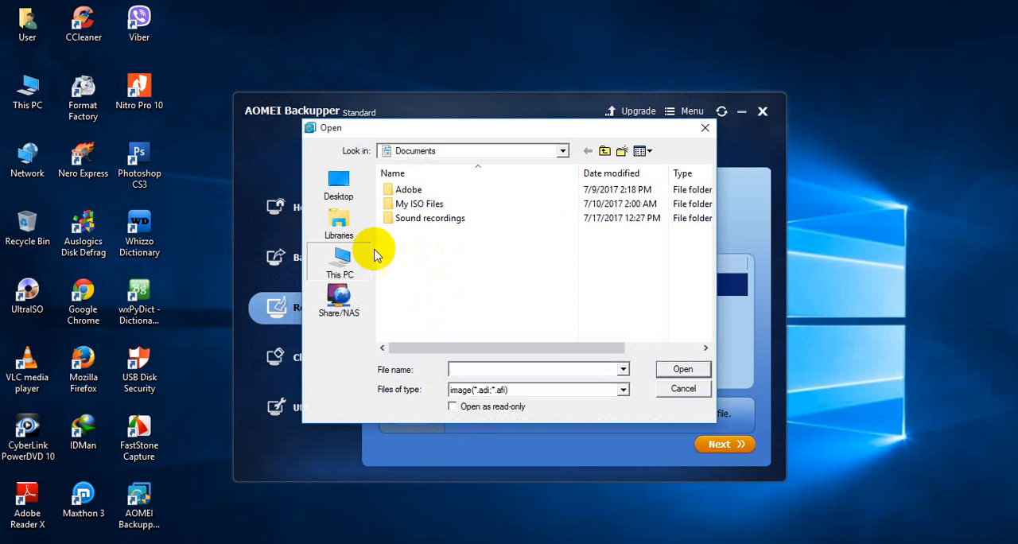
left_click(350, 262)
scroll(408, 227, "down", 3)
scroll(572, 265, "down", 3)
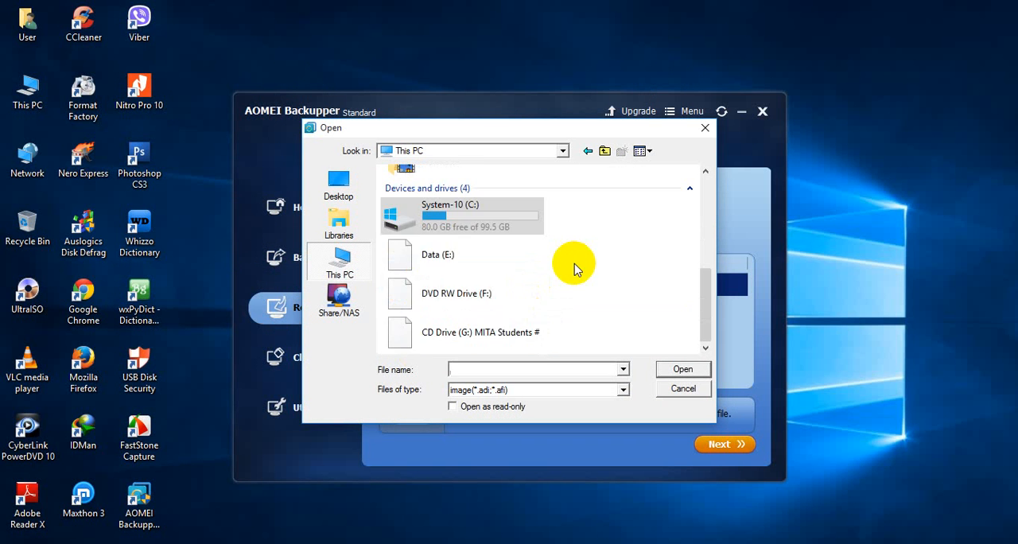
double_click(416, 256)
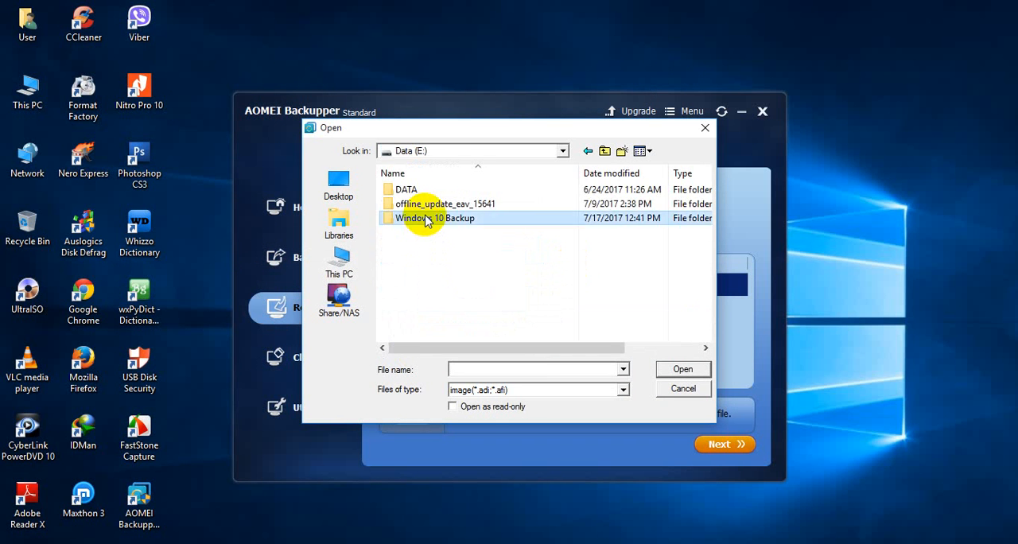
double_click(429, 218)
double_click(417, 191)
left_click(421, 193)
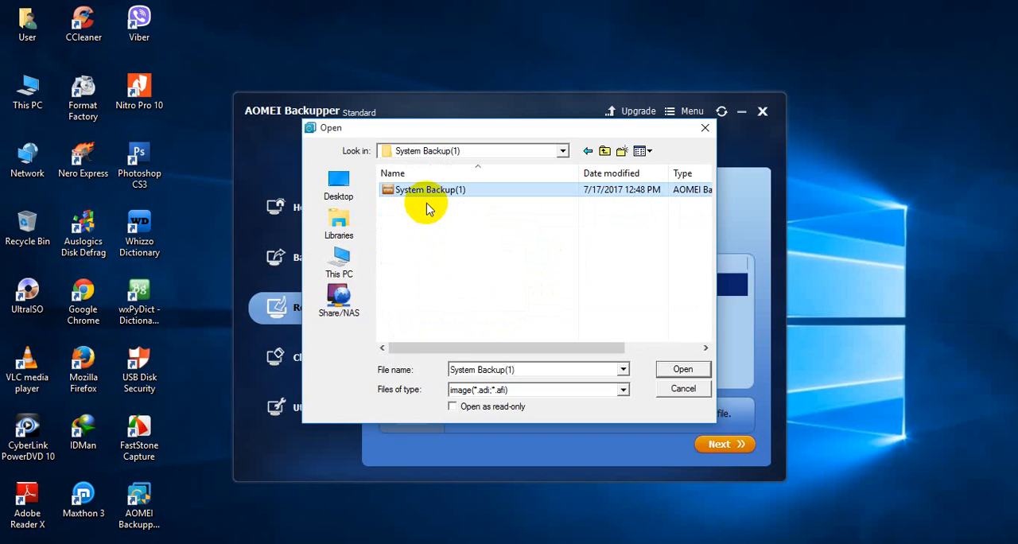
left_click(682, 369)
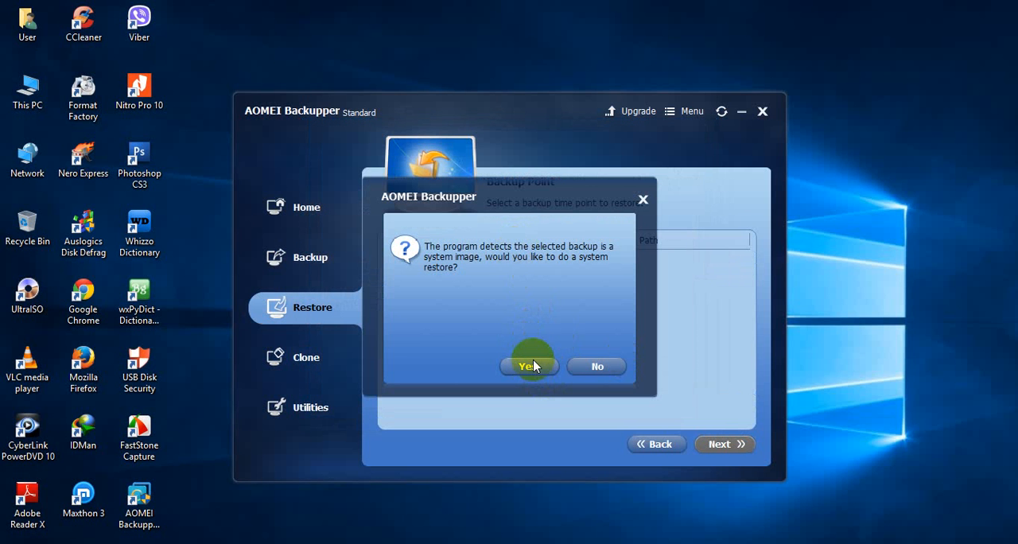
Agree to a system restore, select the Full Backup point and proceed to the operation summary.
left_click(535, 367)
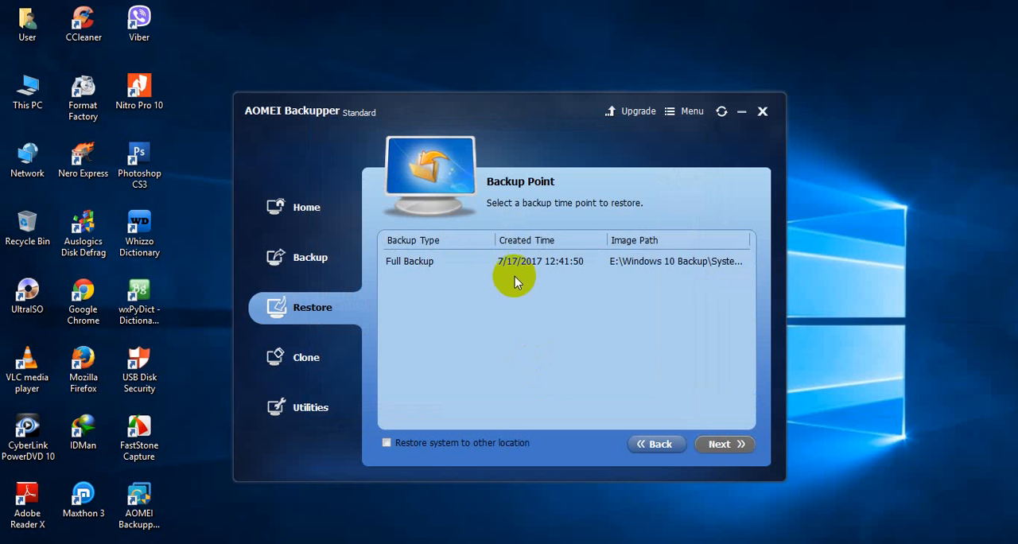
left_click(531, 263)
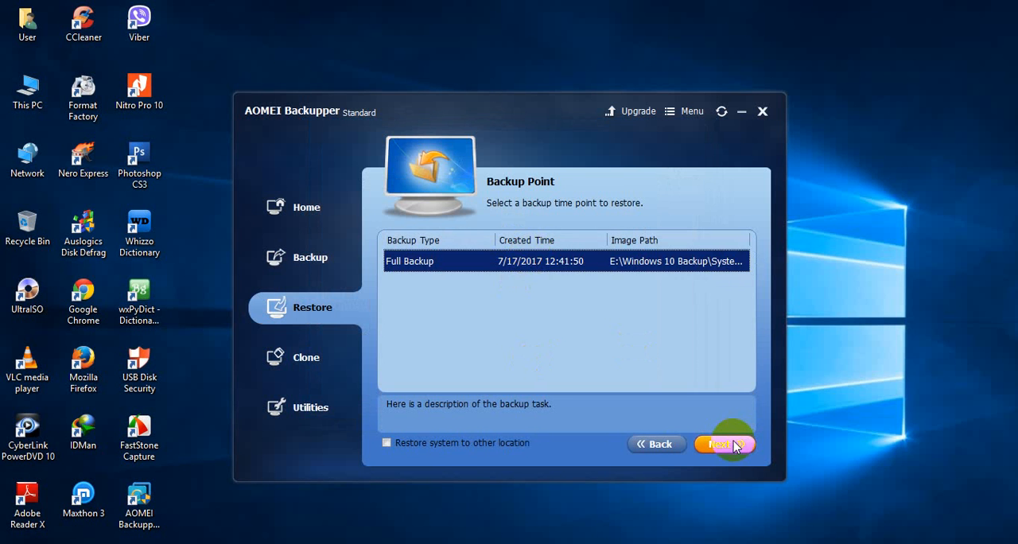
left_click(732, 443)
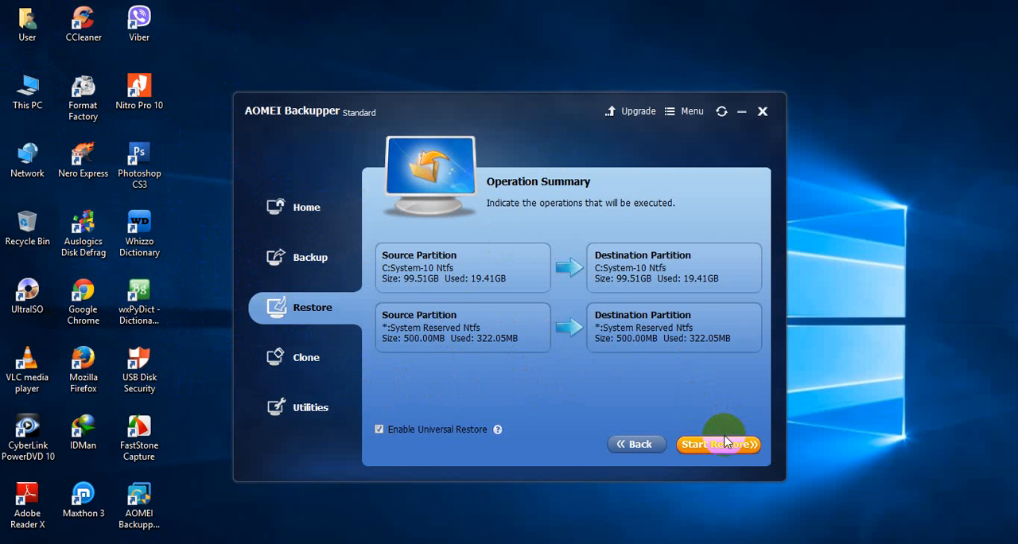
Leave the restore without starting it, return to Backup Management and close AOMEI Backupper.
left_click(637, 445)
left_click(306, 256)
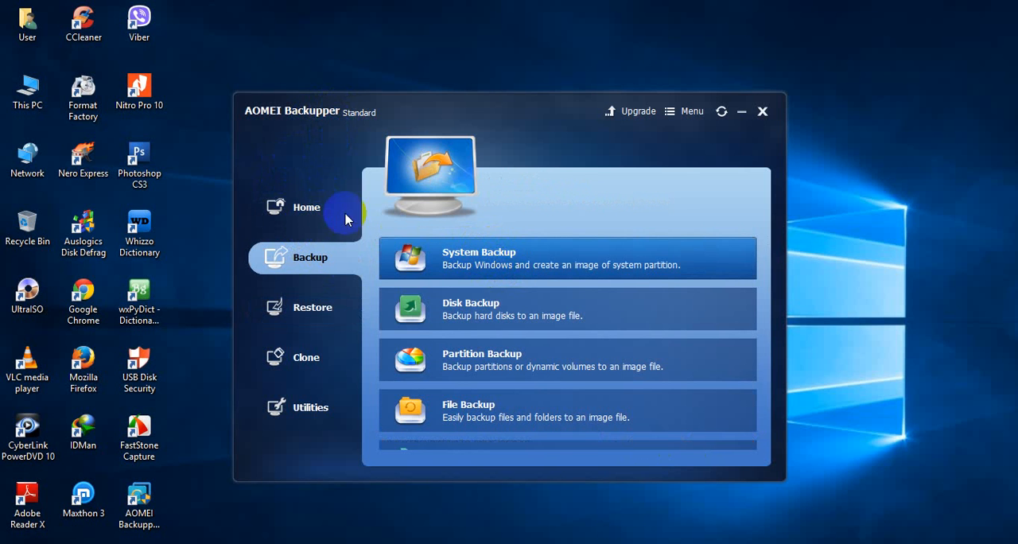
left_click(319, 208)
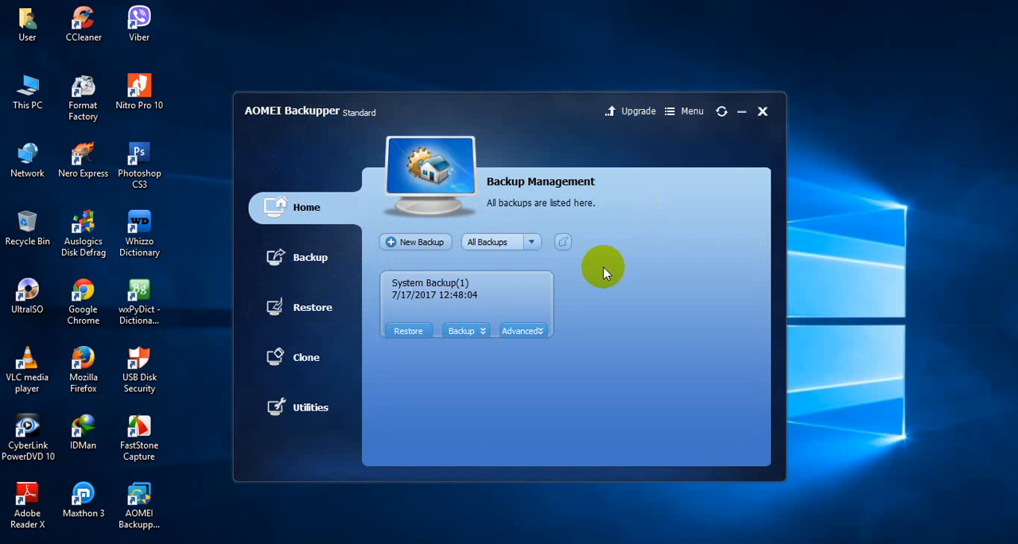
left_click(755, 115)
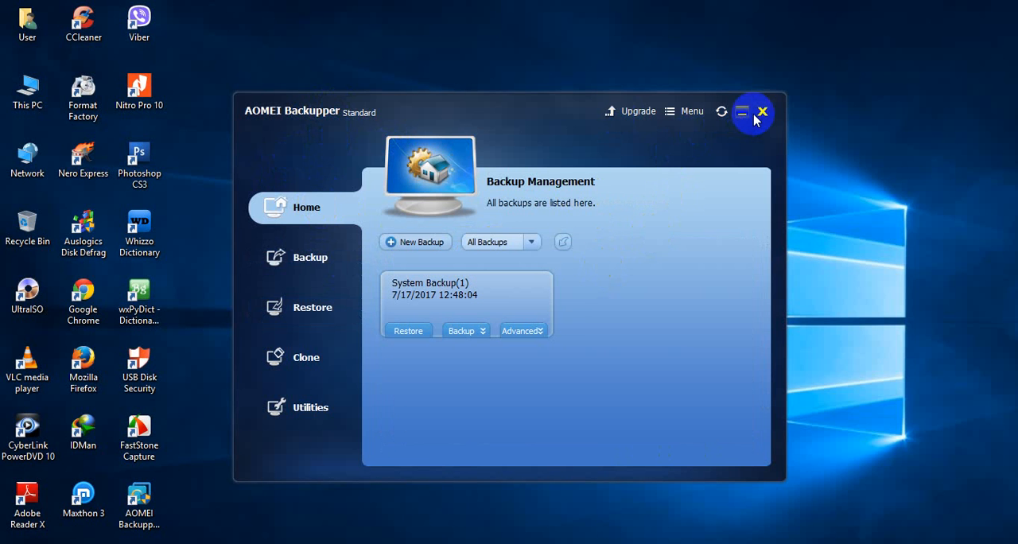